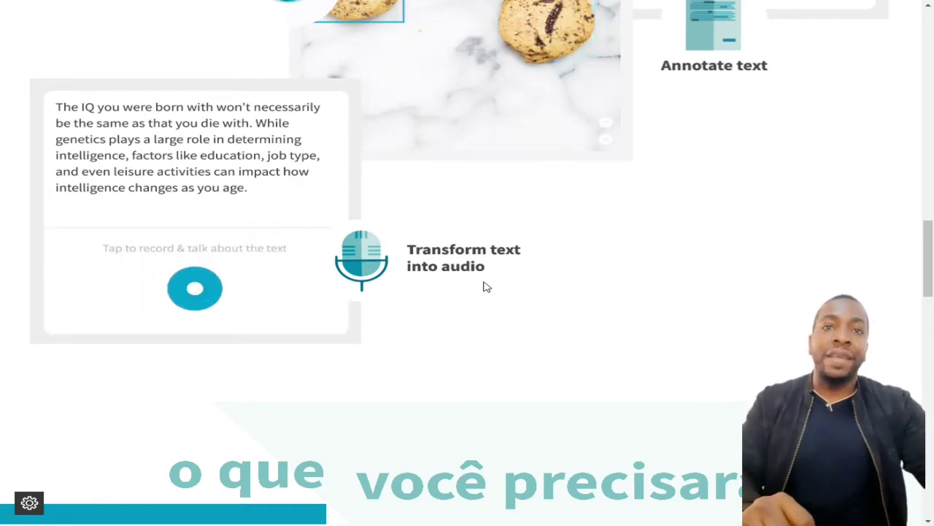
Review the Neevo landing page's participation requirements, then go to the 'Junte-se hoje' sign-up page
{"action": "scroll", "coordinate": [611, 303], "scroll_direction": "down", "scroll_amount": 5}
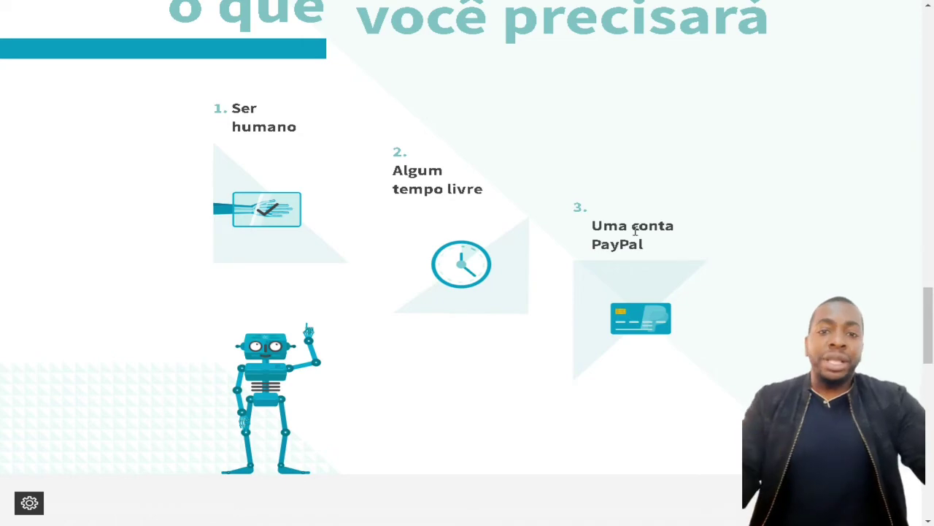
{"action": "scroll", "coordinate": [632, 231], "scroll_direction": "down", "scroll_amount": 5}
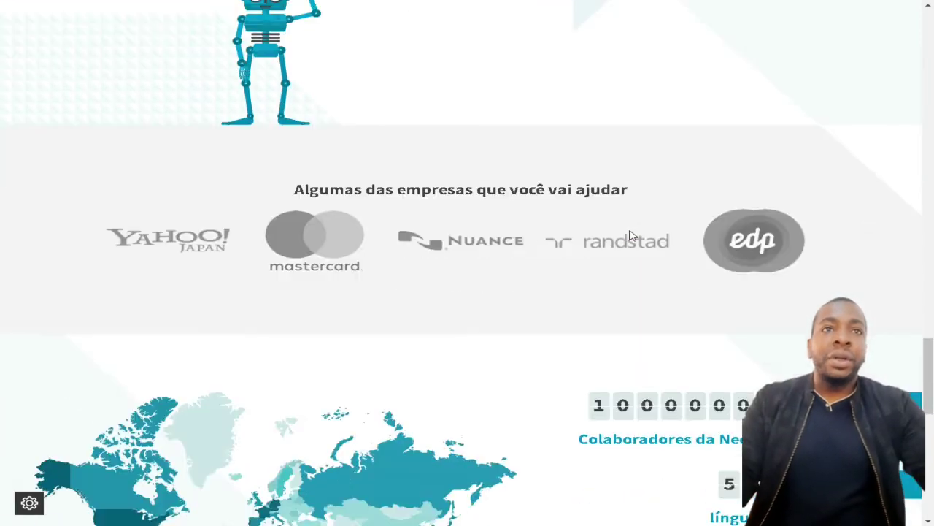
{"action": "scroll", "coordinate": [771, 246], "scroll_direction": "down", "scroll_amount": 3}
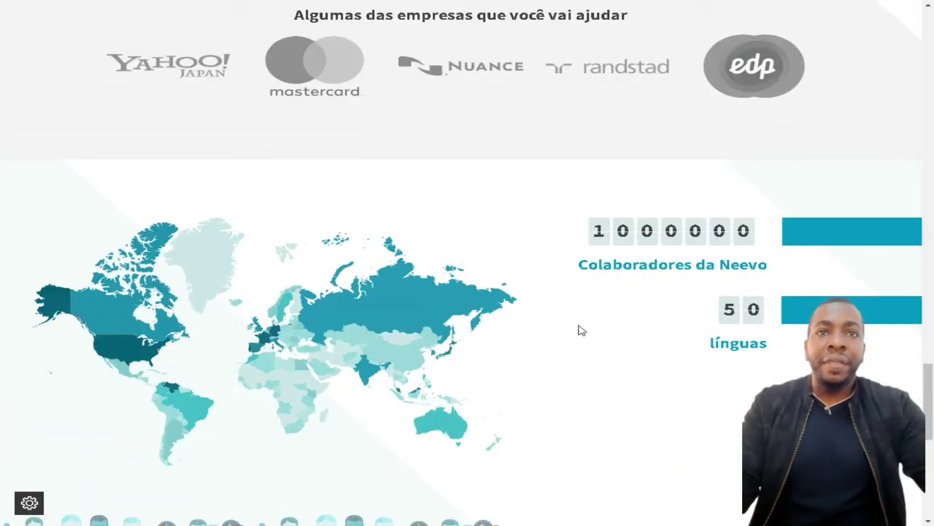
{"action": "scroll", "coordinate": [579, 329], "scroll_direction": "down", "scroll_amount": 8}
{"action": "scroll", "coordinate": [524, 299], "scroll_direction": "up", "scroll_amount": 15}
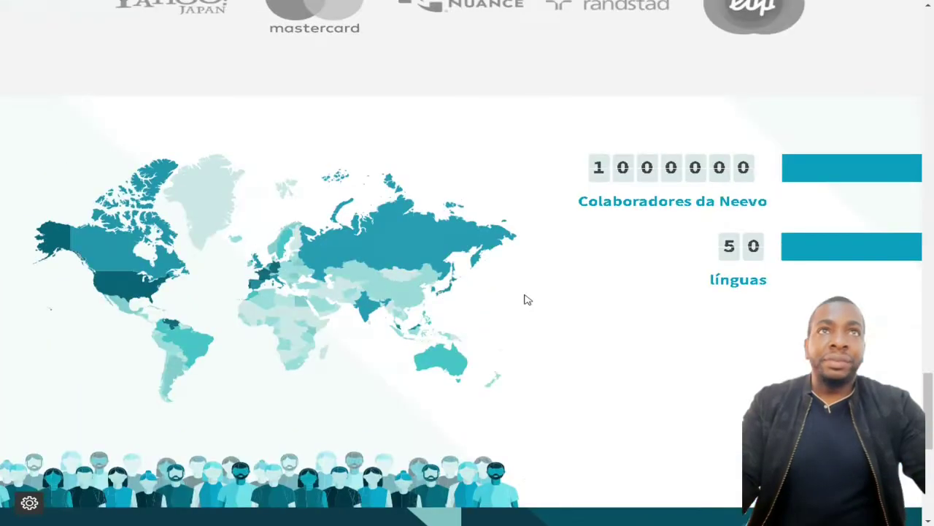
{"action": "scroll", "coordinate": [525, 299], "scroll_direction": "up", "scroll_amount": 15}
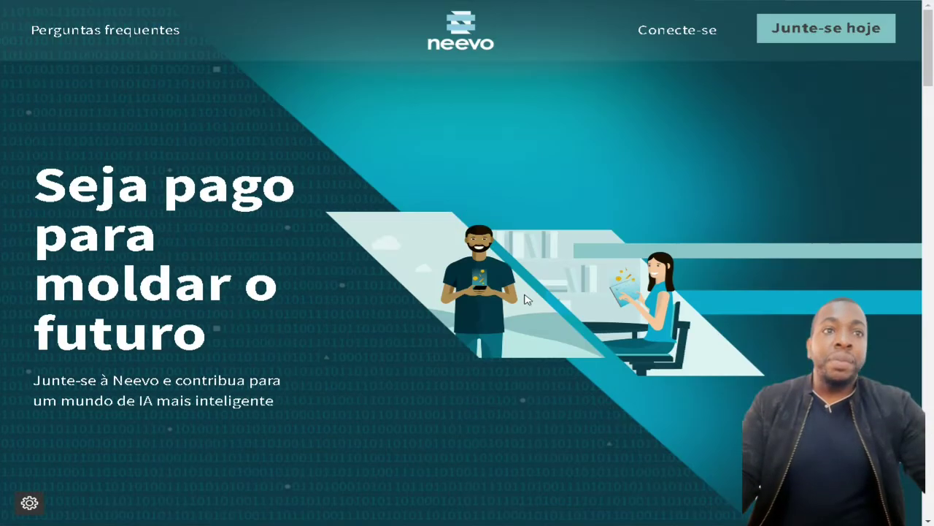
{"action": "scroll", "coordinate": [526, 297], "scroll_direction": "down", "scroll_amount": 9}
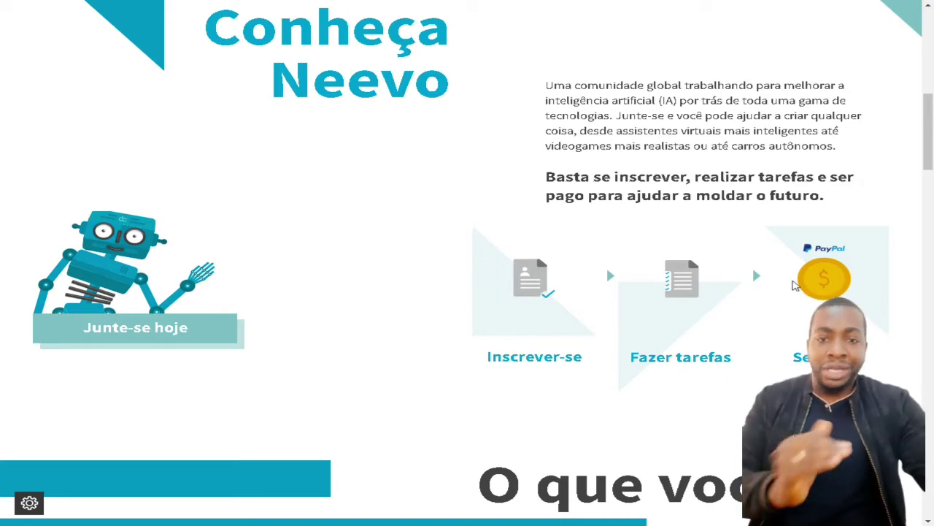
{"action": "scroll", "coordinate": [688, 271], "scroll_direction": "up", "scroll_amount": 9}
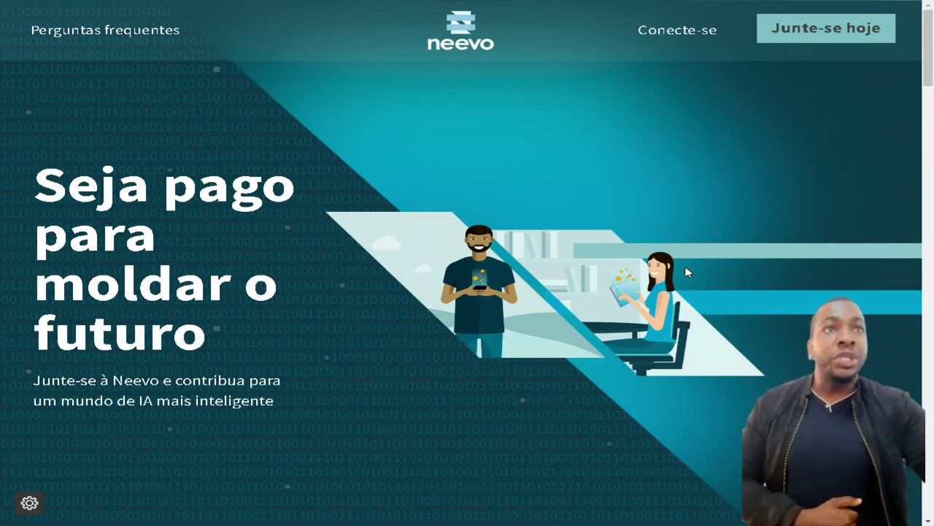
{"action": "left_click", "coordinate": [825, 38]}
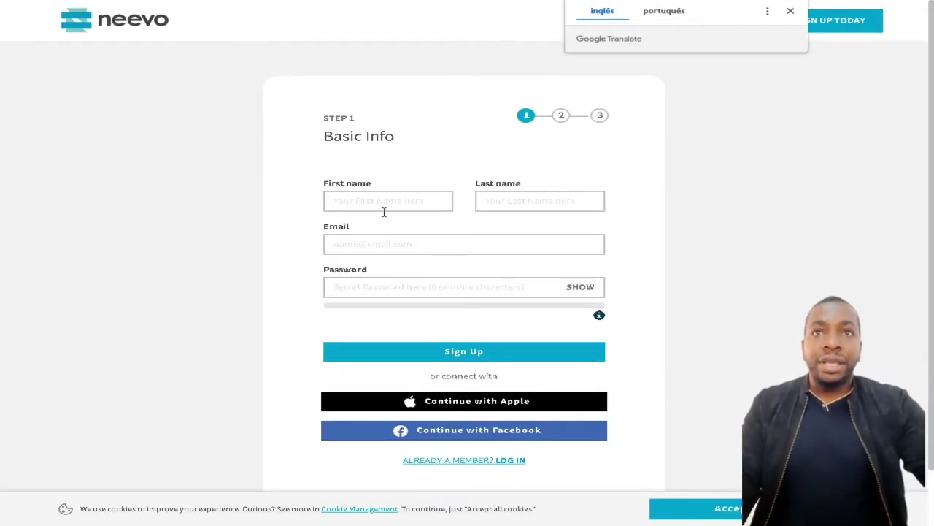
Fill in the first and last name from the browser's autofill suggestions
{"action": "left_click", "coordinate": [385, 209]}
{"action": "left_click", "coordinate": [394, 231]}
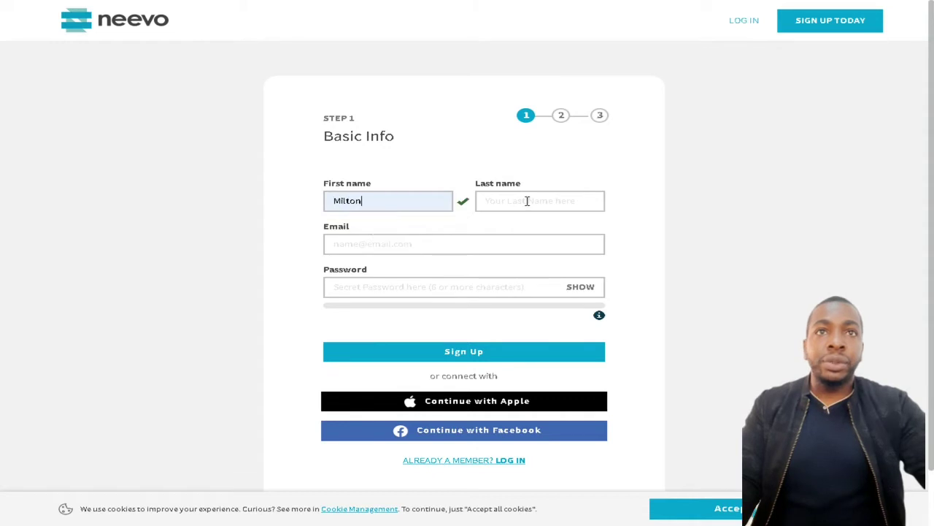
{"action": "left_click", "coordinate": [528, 201]}
{"action": "left_click", "coordinate": [533, 233]}
Enter the registration e-mail address and an account password, then submit the sign-up form
{"action": "left_click", "coordinate": [394, 244]}
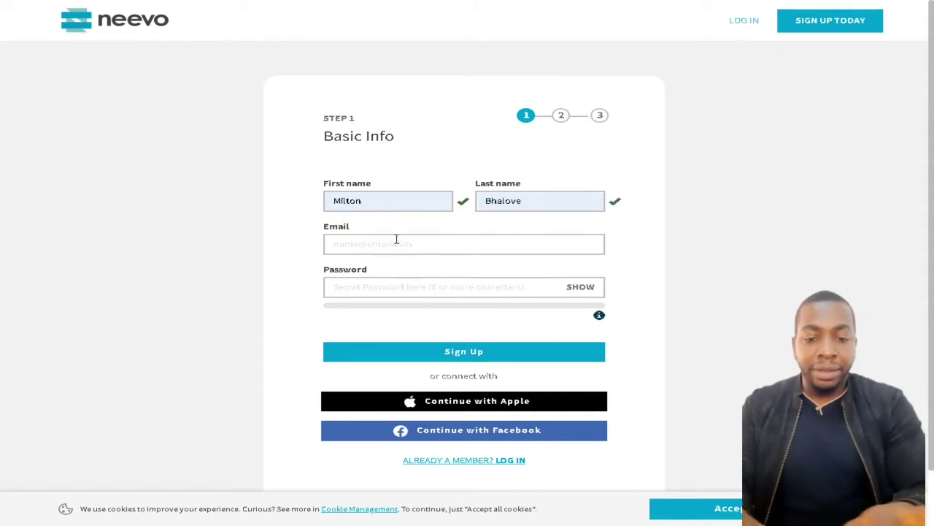
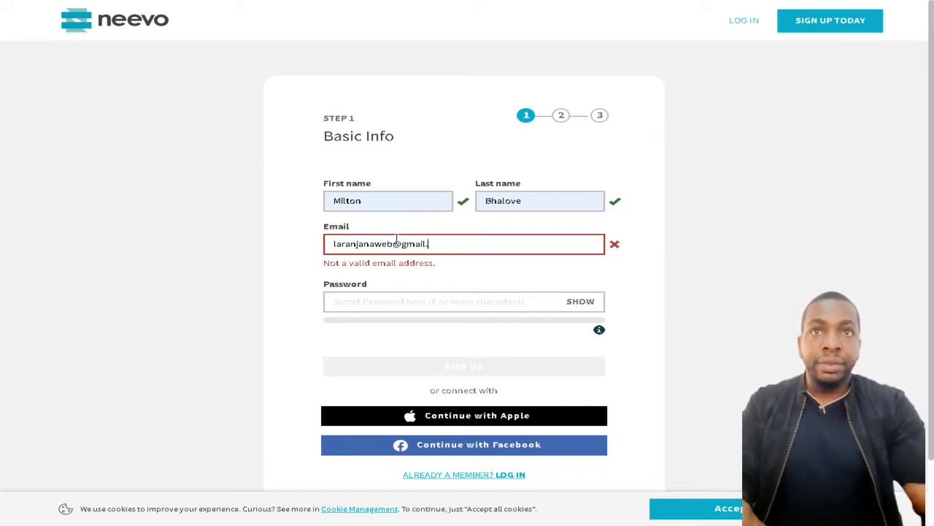
{"action": "left_click", "coordinate": [395, 288]}
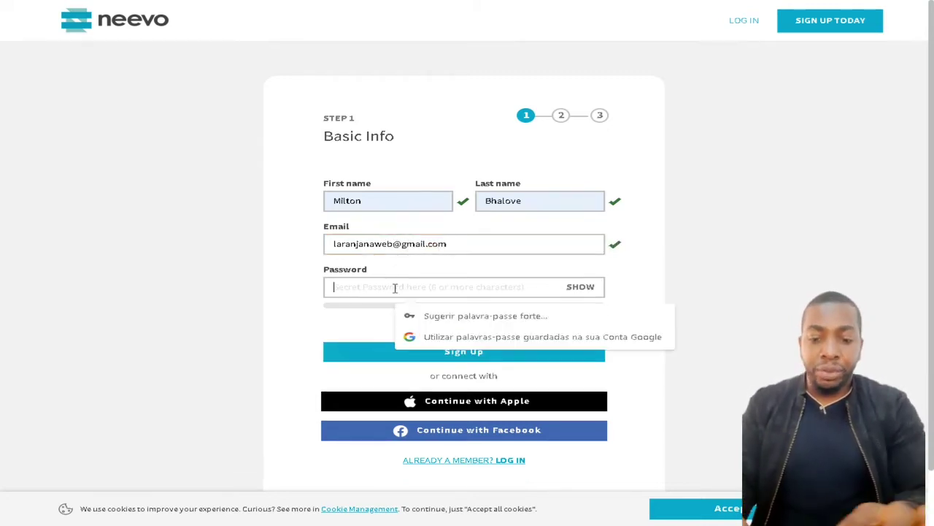
{"action": "type", "text": "•••••••"}
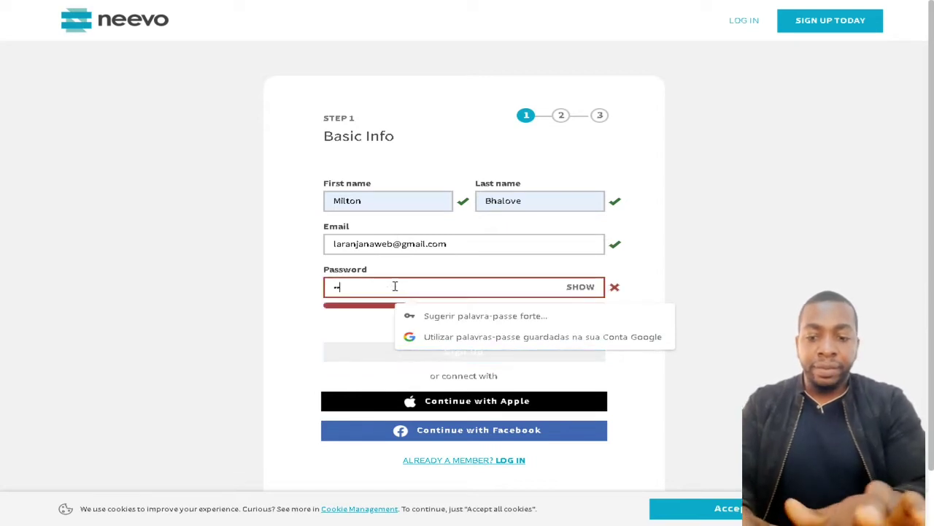
{"action": "type", "text": "••"}
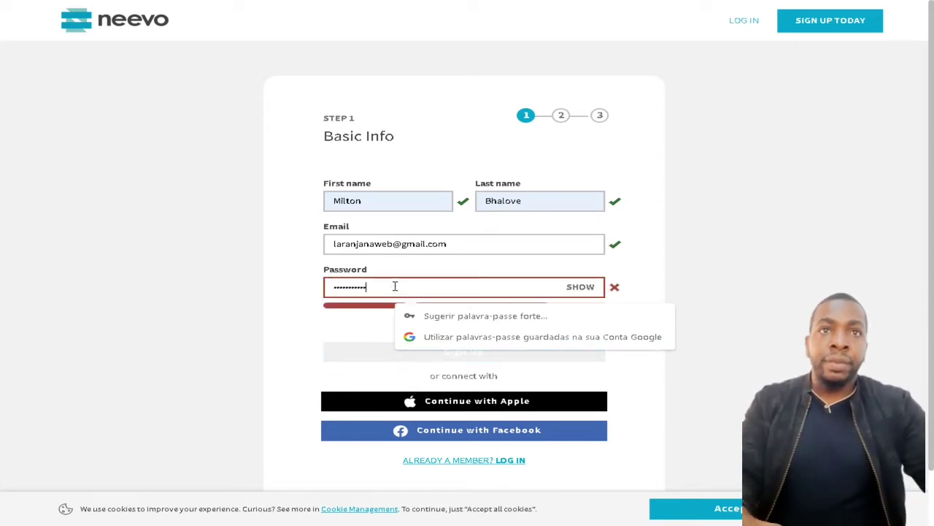
{"action": "type", "text": "•"}
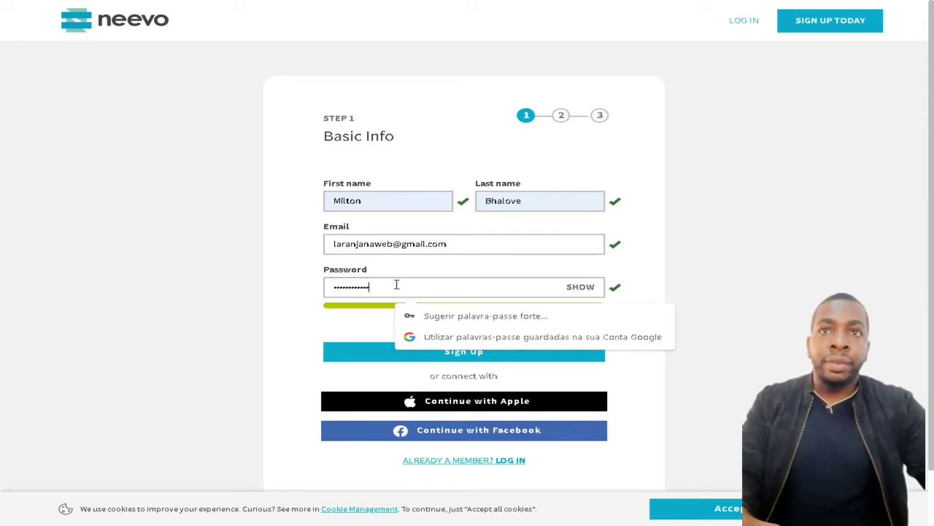
{"action": "left_click", "coordinate": [292, 340]}
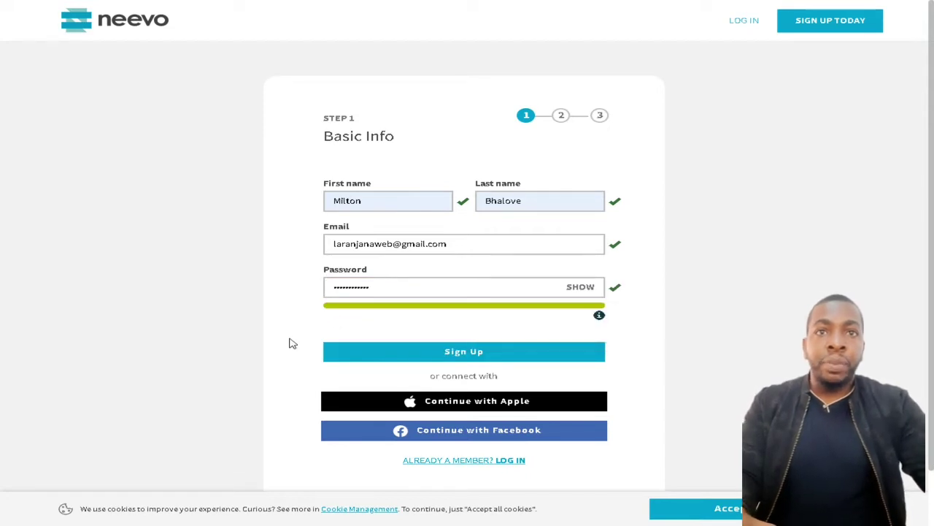
{"action": "left_click", "coordinate": [497, 356]}
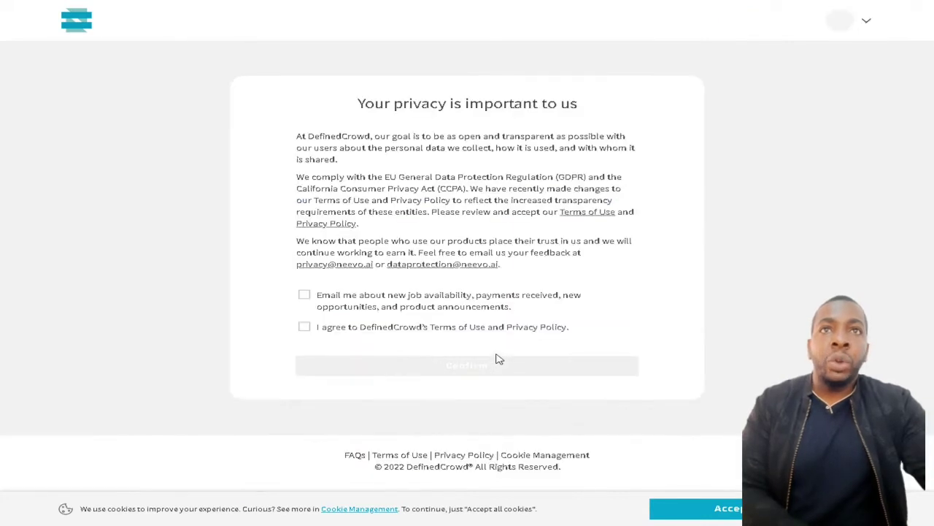
Translate the privacy notice into Portuguese and decline saving the password in the browser
{"action": "right_click", "coordinate": [645, 151]}
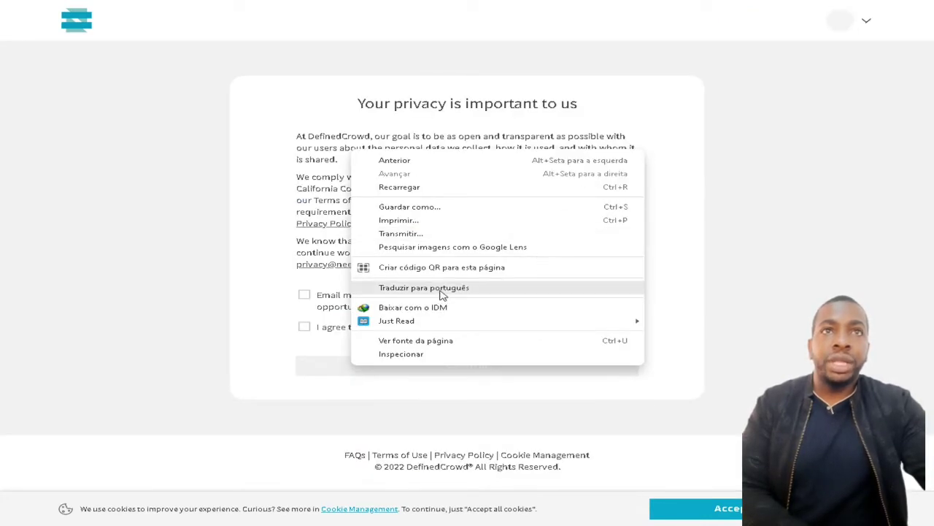
{"action": "left_click", "coordinate": [441, 288]}
{"action": "left_click", "coordinate": [766, 155]}
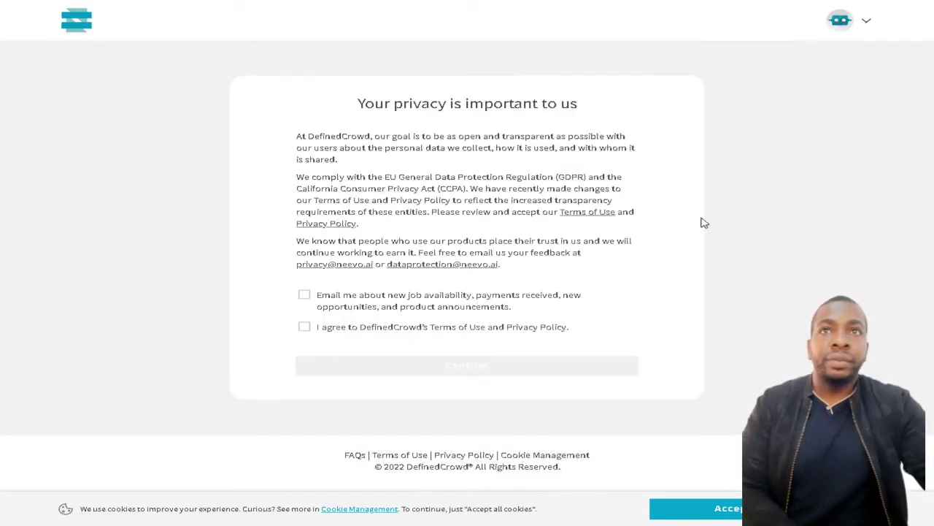
{"action": "left_click_drag", "start_coordinate": [395, 108], "coordinate": [623, 122]}
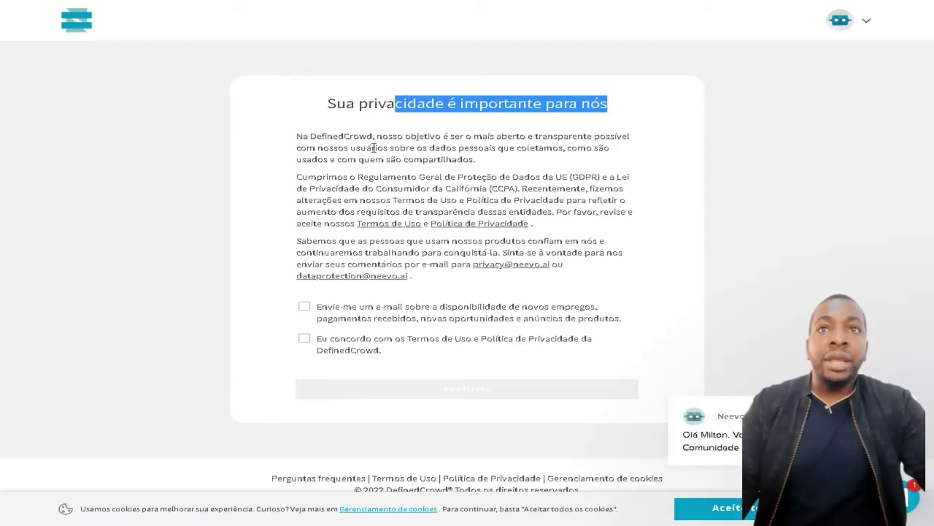
{"action": "left_click_drag", "start_coordinate": [338, 179], "coordinate": [451, 265]}
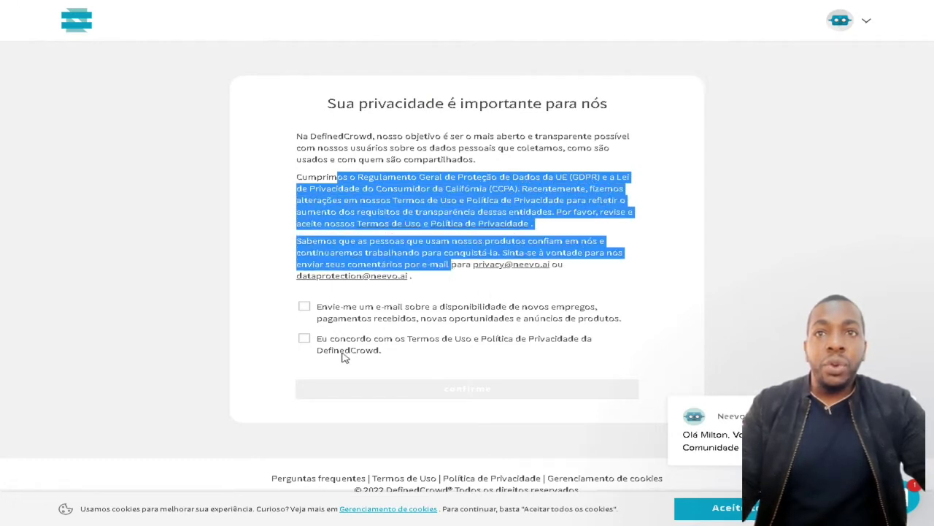
Accept the Terms of Use and Privacy Policy, opt into new-job e-mails, and confirm
{"action": "left_click", "coordinate": [304, 339]}
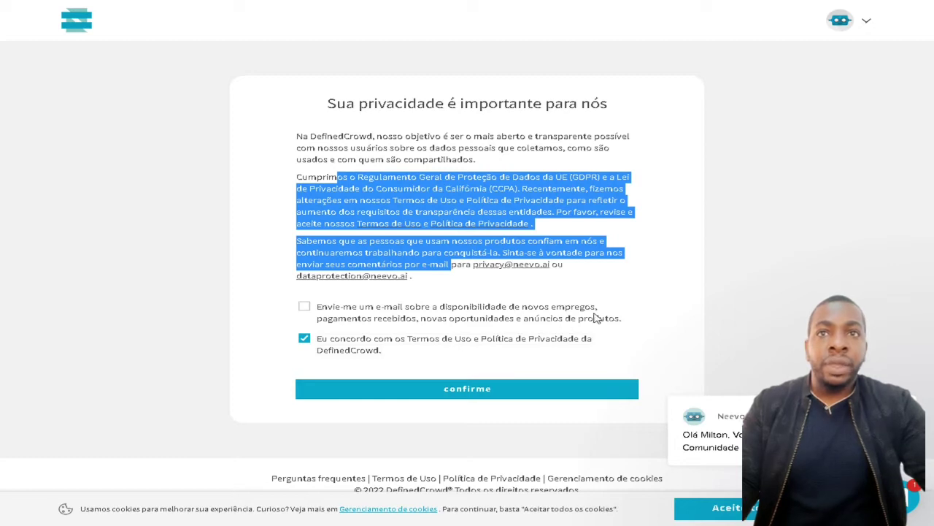
{"action": "left_click", "coordinate": [312, 307]}
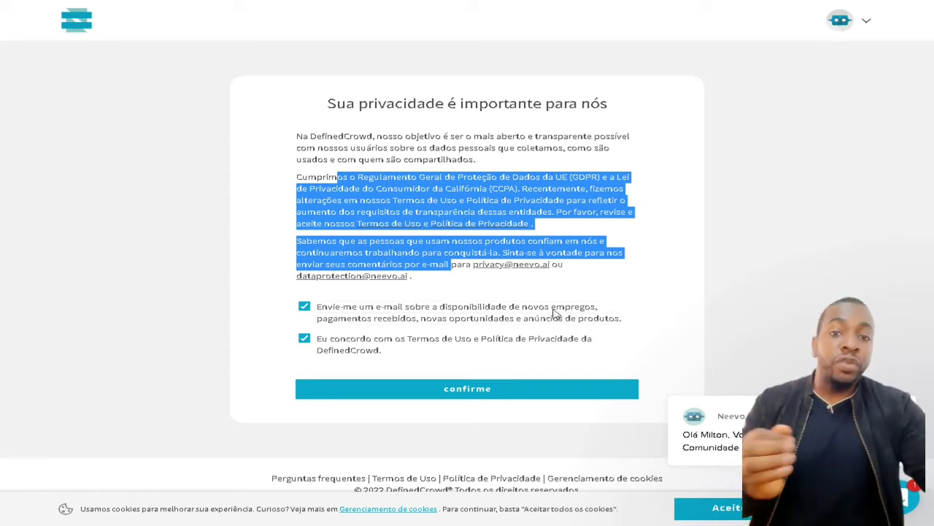
{"action": "left_click", "coordinate": [478, 392]}
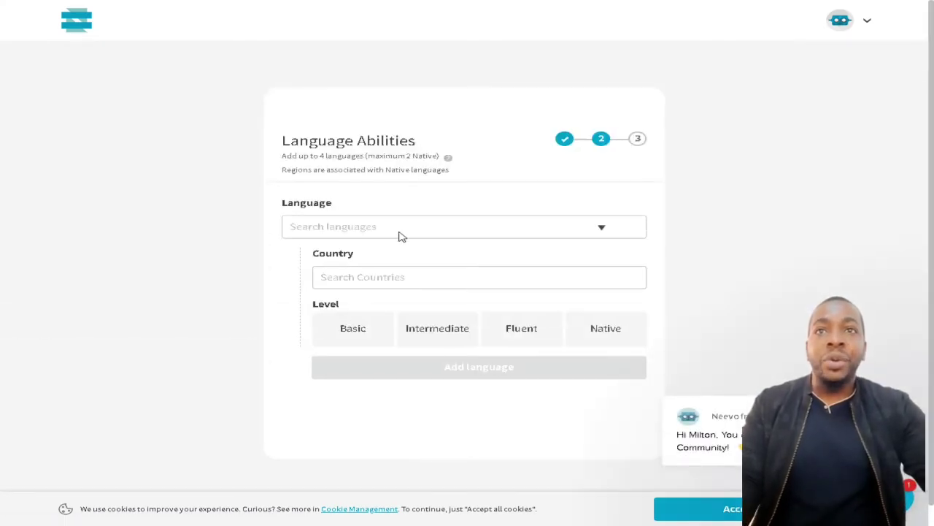
Select Portuguese as the first language, clearing the mistyped searches along the way
{"action": "left_click", "coordinate": [370, 235]}
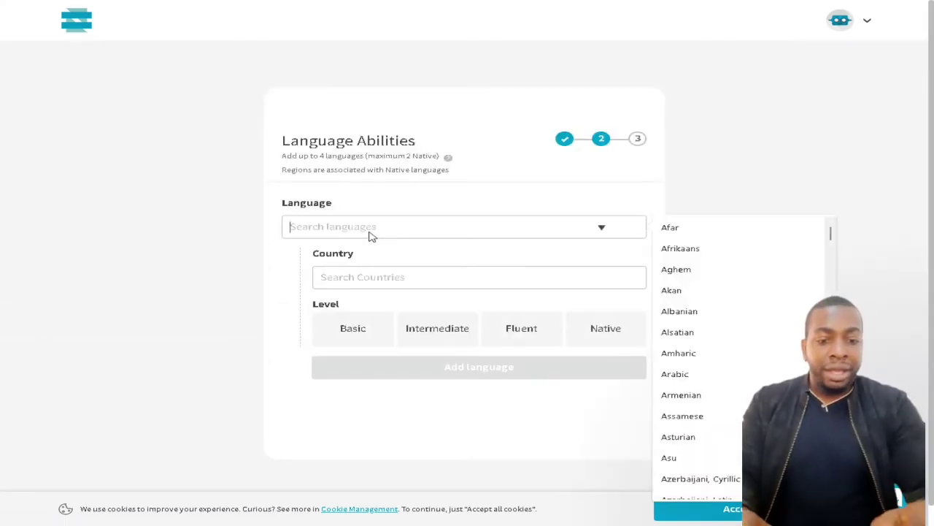
{"action": "type", "text": "po"}
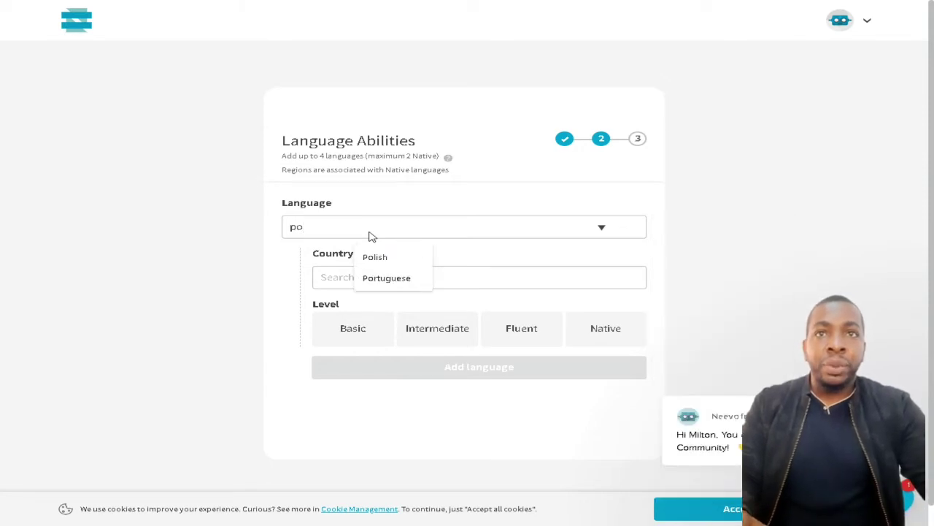
{"action": "left_click", "coordinate": [394, 276]}
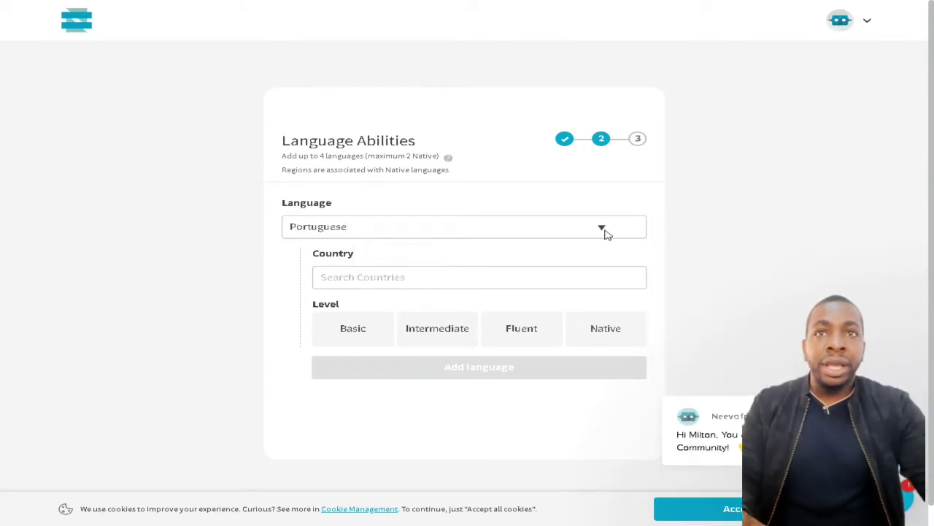
{"action": "left_click", "coordinate": [603, 231]}
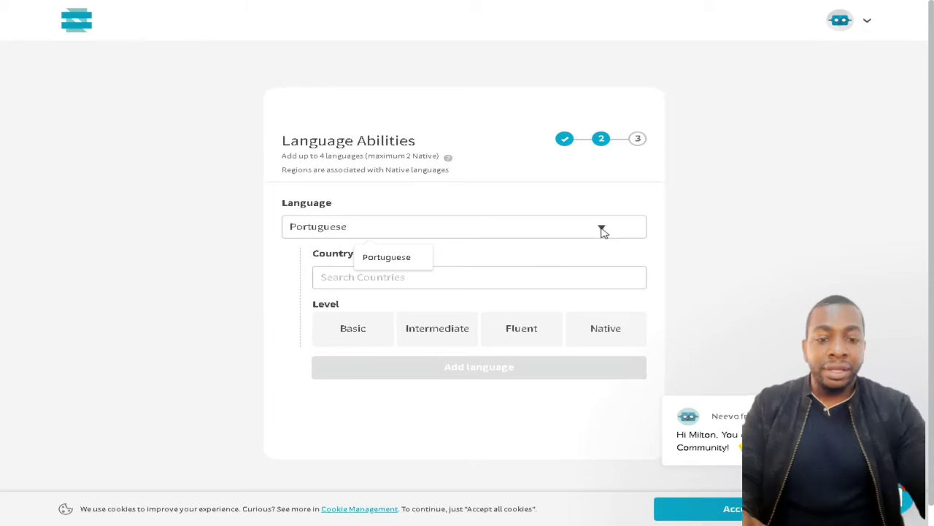
{"action": "type", "text": "i"}
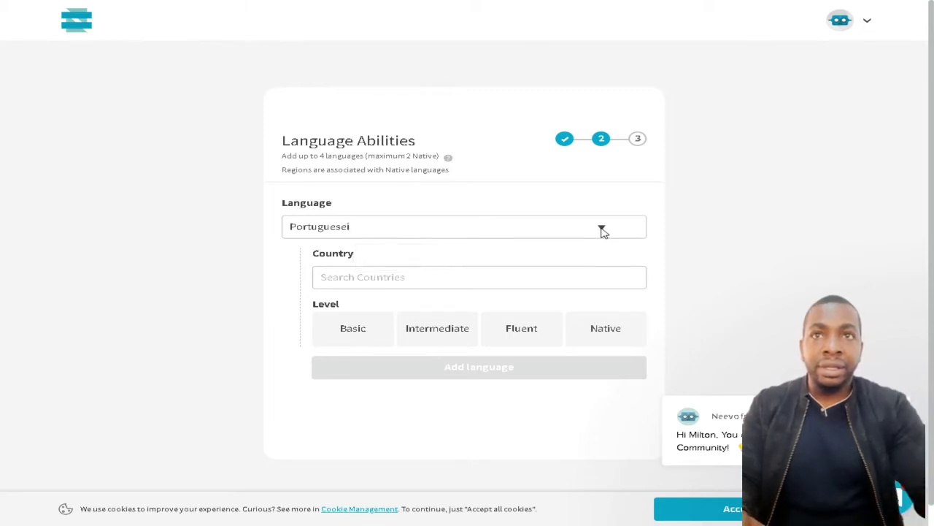
{"action": "key", "text": "ctrl+a"}
{"action": "key", "text": "BackSpace"}
{"action": "left_click", "coordinate": [603, 231]}
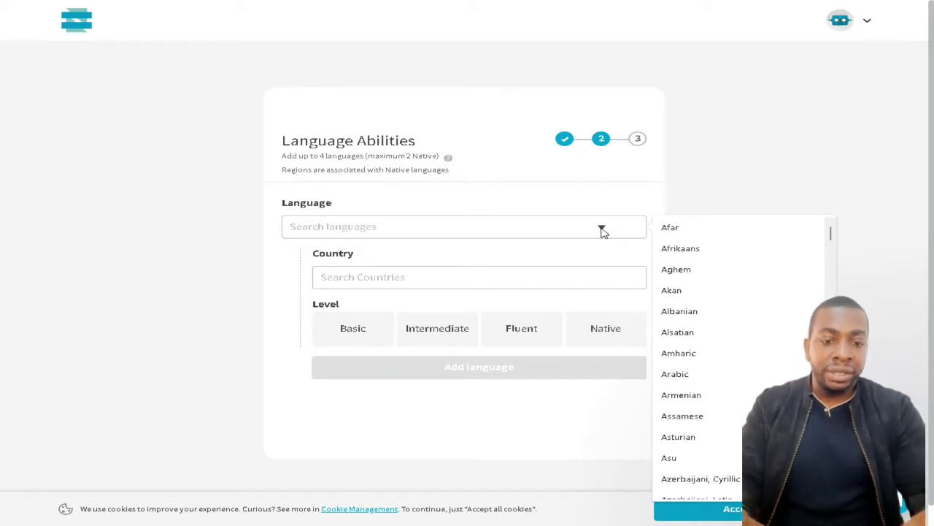
{"action": "type", "text": "po"}
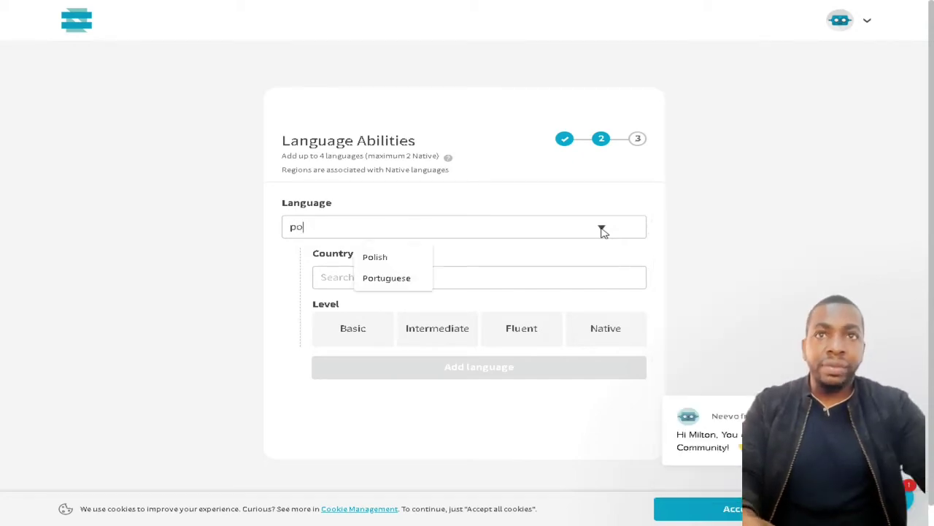
{"action": "left_click", "coordinate": [381, 278]}
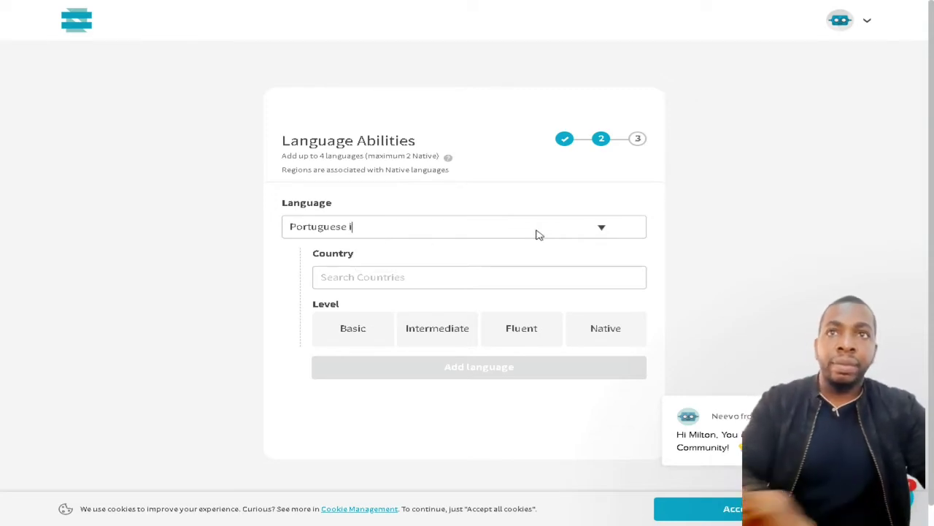
{"action": "key", "text": "ctrl+a"}
{"action": "key", "text": "BackSpace"}
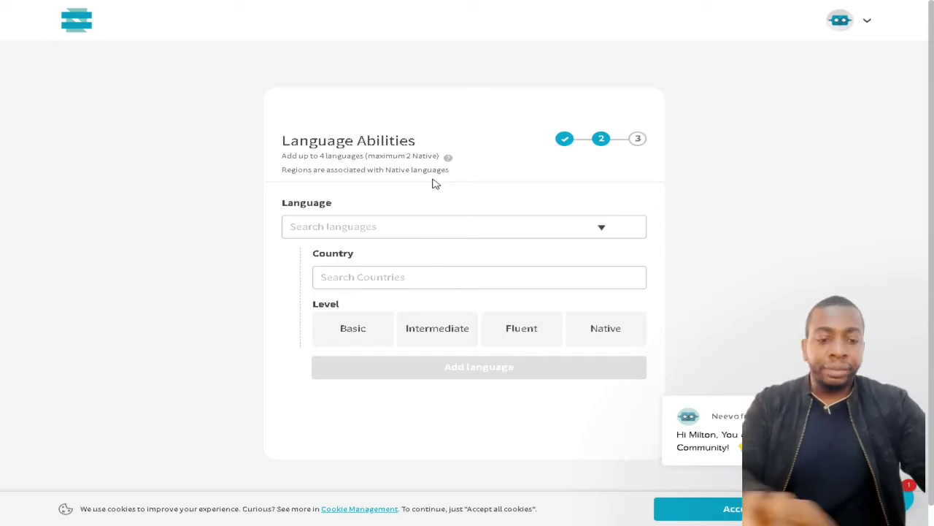
{"action": "type", "text": "po"}
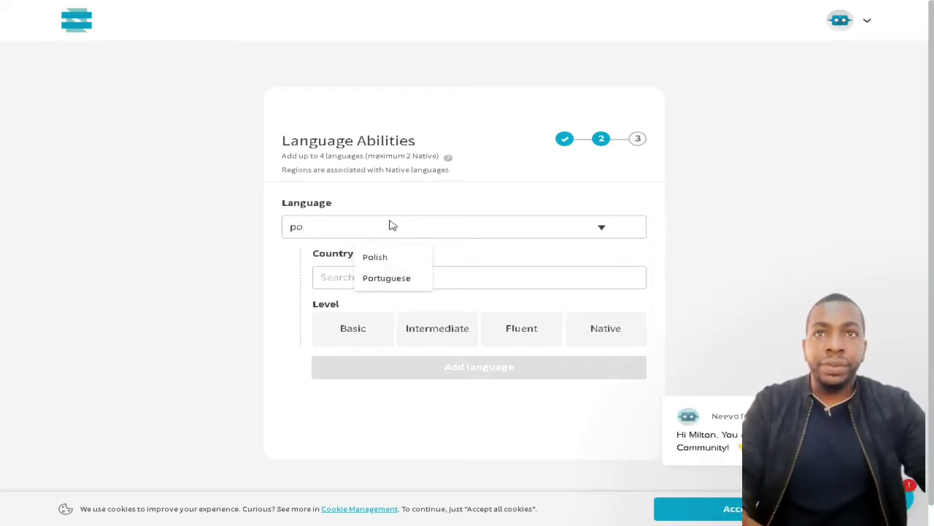
{"action": "left_click", "coordinate": [398, 283]}
Set Portuguese's country to Angola and level to Fluent, and save the entry
{"action": "left_click", "coordinate": [602, 281]}
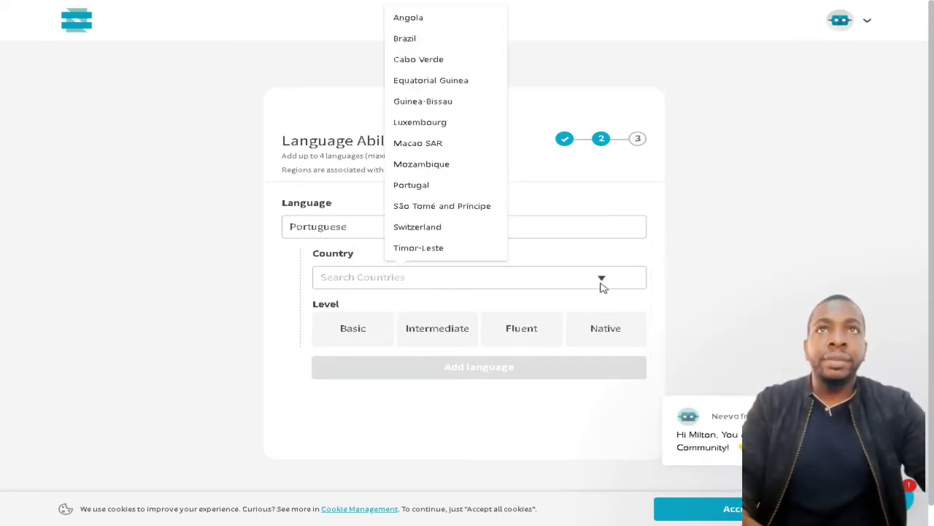
{"action": "left_click", "coordinate": [447, 22]}
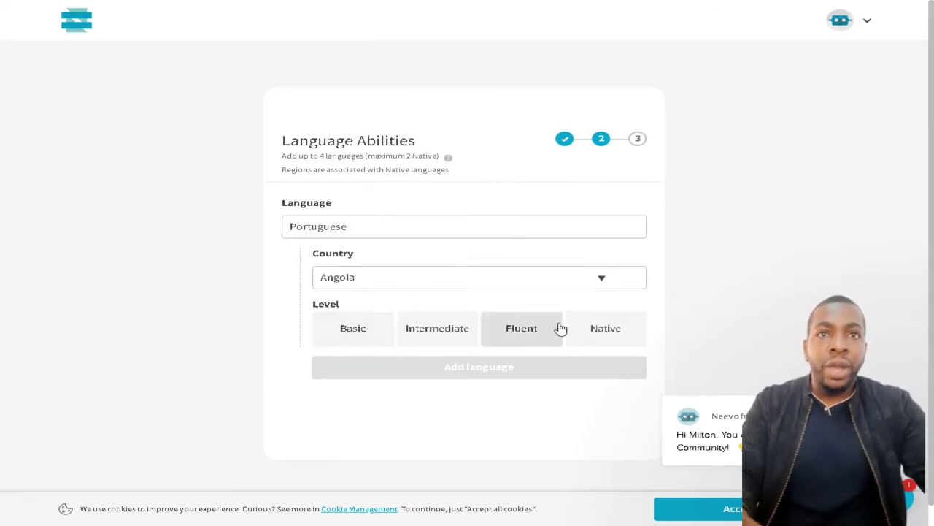
{"action": "left_click", "coordinate": [513, 338]}
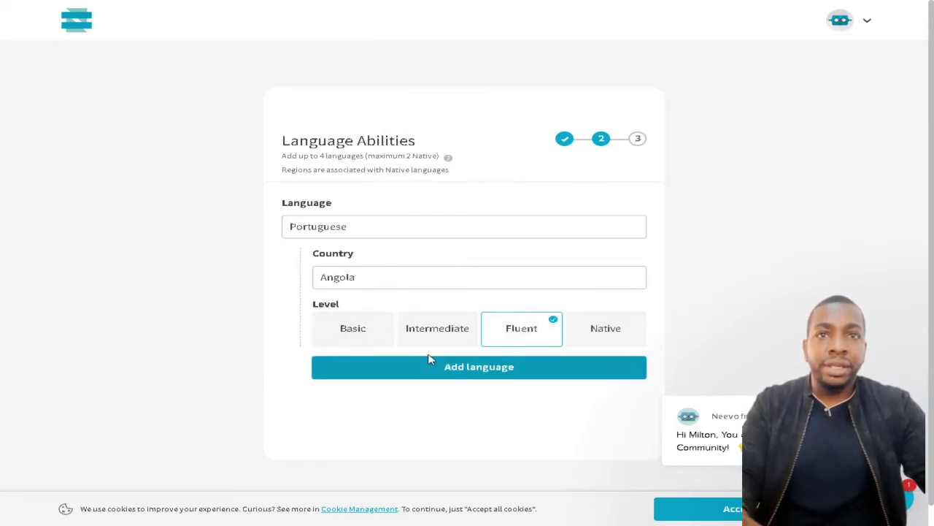
{"action": "left_click", "coordinate": [481, 373]}
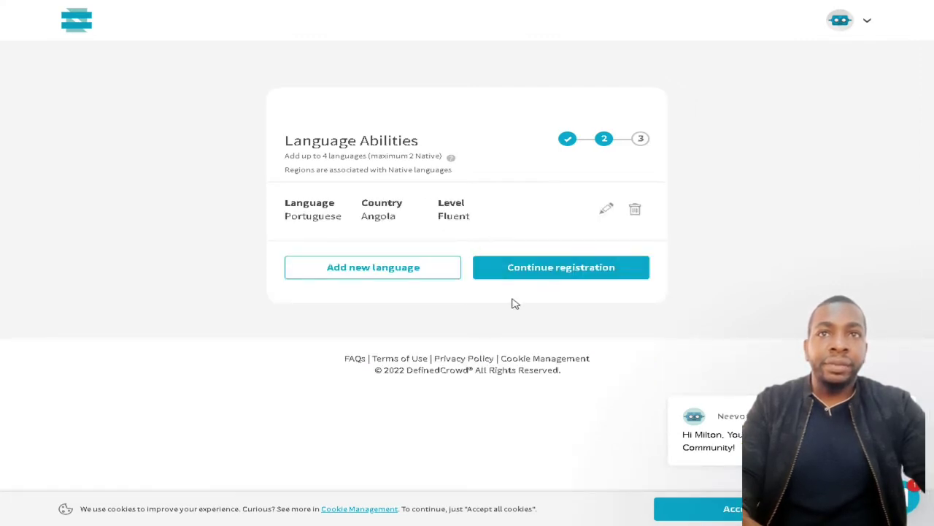
Add a second language entry and select English for it
{"action": "left_click", "coordinate": [387, 268]}
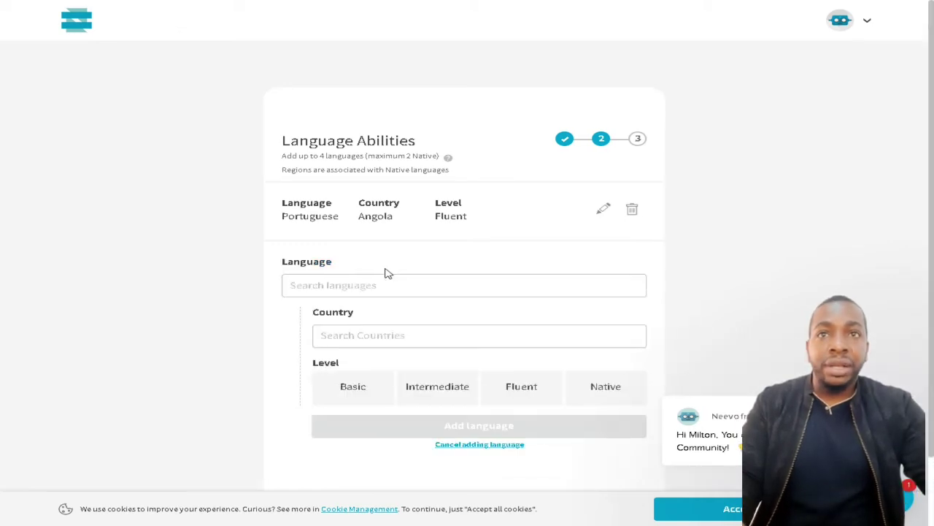
{"action": "left_click", "coordinate": [440, 294]}
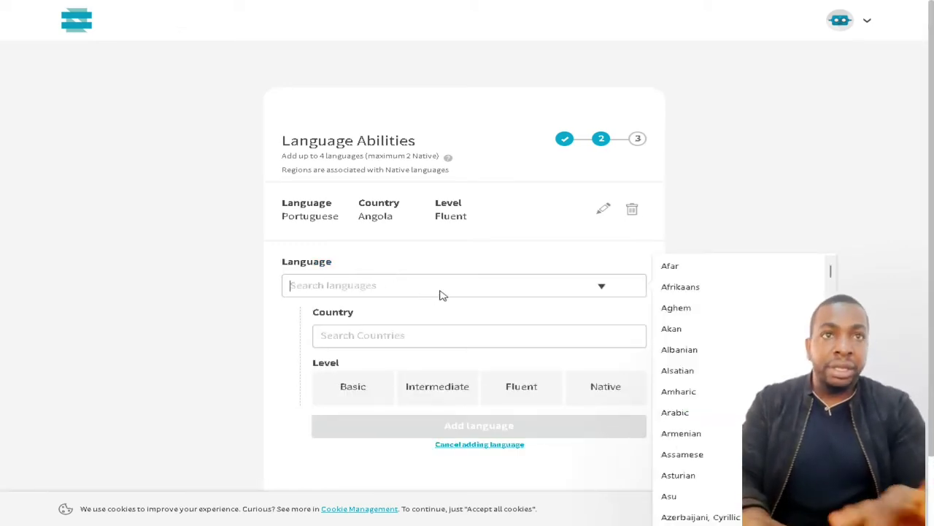
{"action": "type", "text": "ing"}
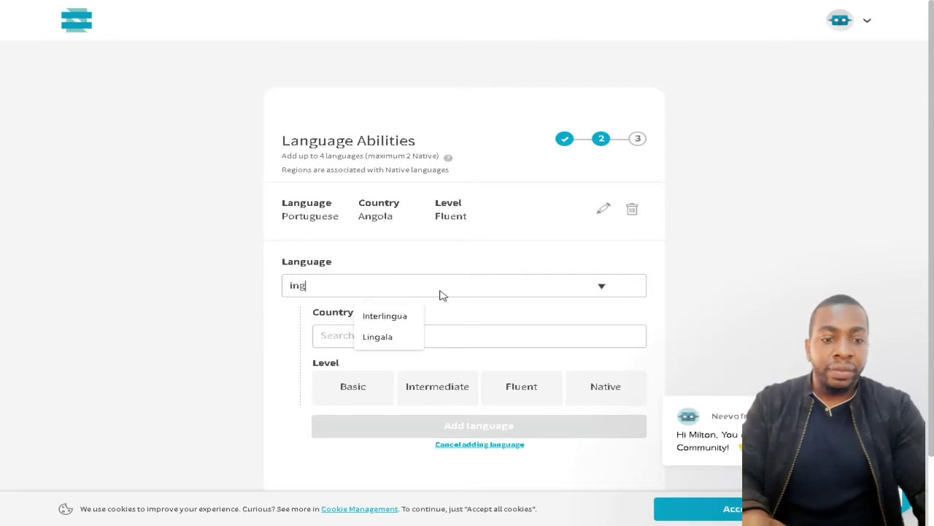
{"action": "key", "text": "BackSpace"}
{"action": "key", "text": "BackSpace"}
{"action": "key", "text": "BackSpace"}
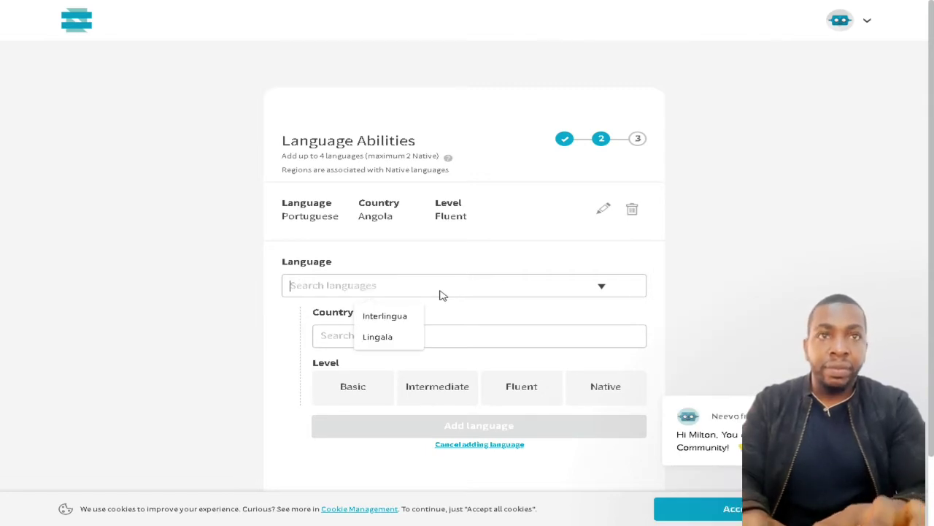
{"action": "type", "text": "eng"}
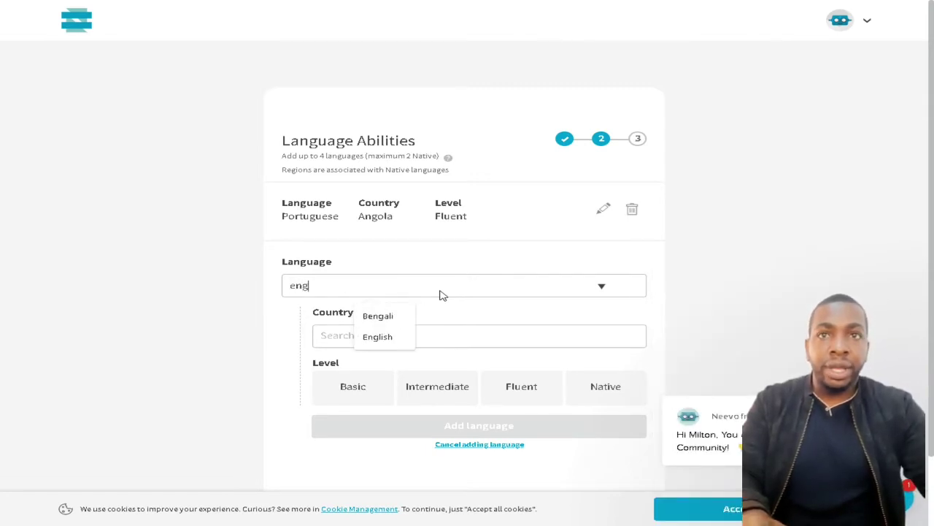
{"action": "left_click", "coordinate": [386, 336]}
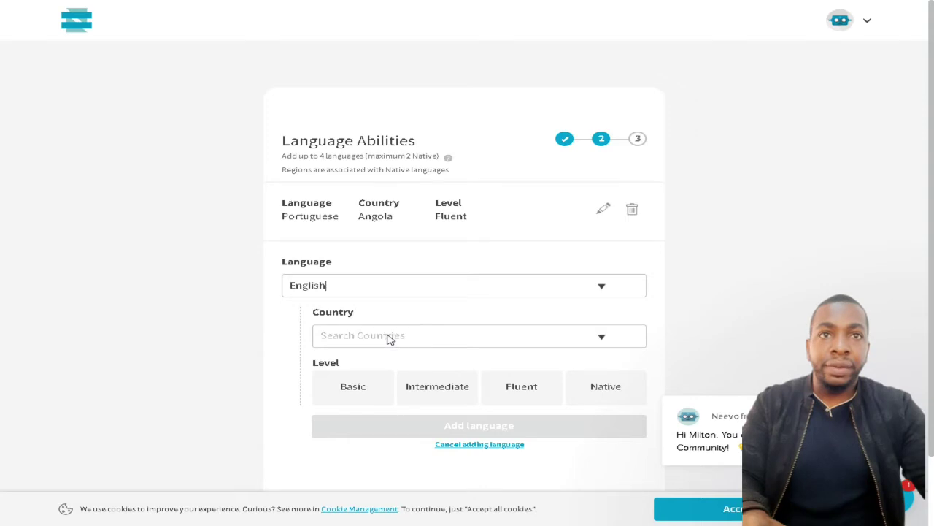
Set English's level to Basic and country to United States, and save the entry
{"action": "left_click", "coordinate": [601, 337]}
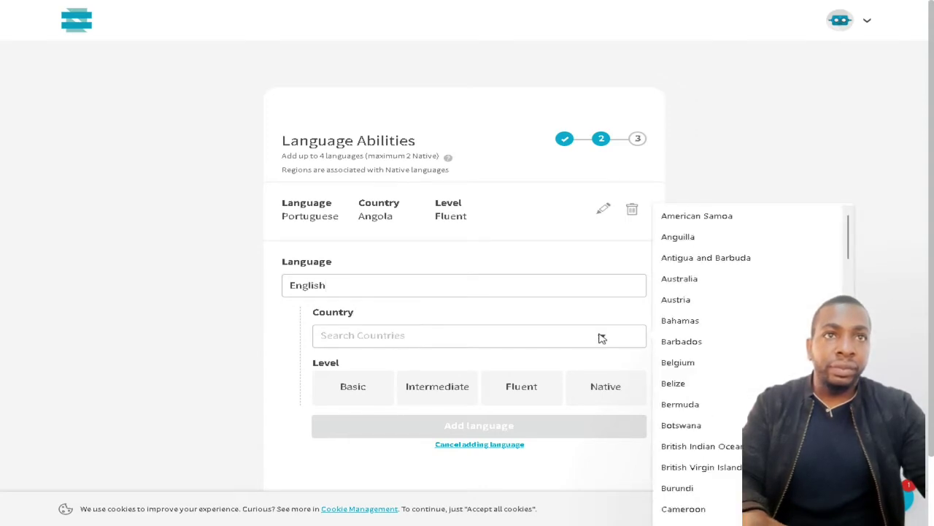
{"action": "scroll", "coordinate": [771, 285], "scroll_direction": "down", "scroll_amount": 1}
{"action": "scroll", "coordinate": [774, 287], "scroll_direction": "up", "scroll_amount": 1}
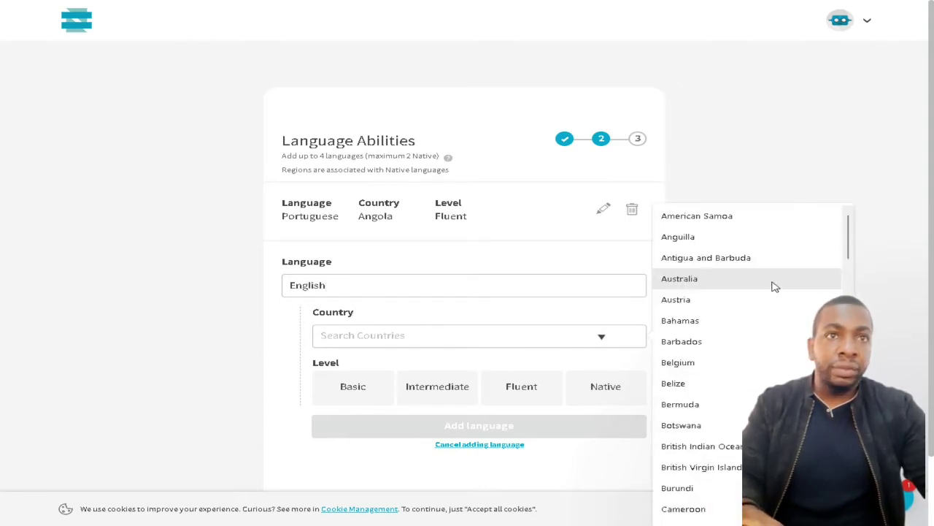
{"action": "scroll", "coordinate": [771, 291], "scroll_direction": "down", "scroll_amount": 3}
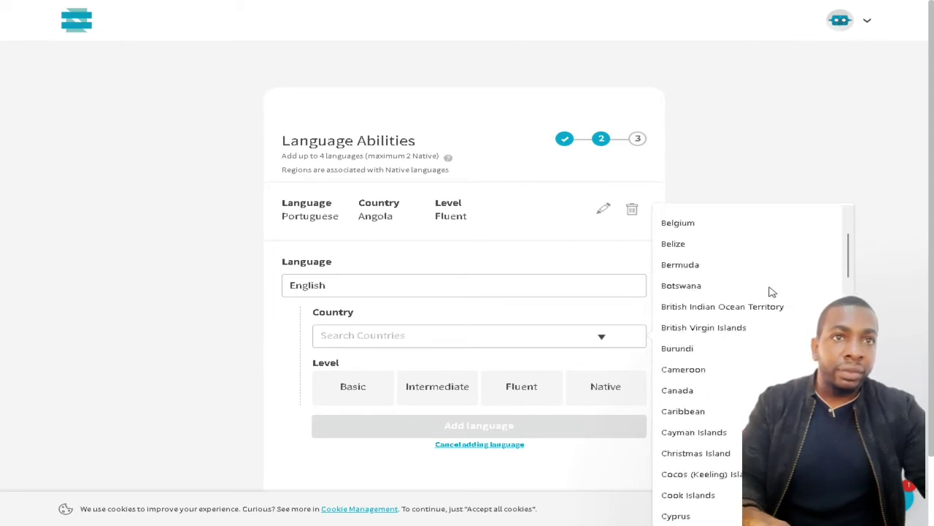
{"action": "scroll", "coordinate": [772, 291], "scroll_direction": "up", "scroll_amount": 3}
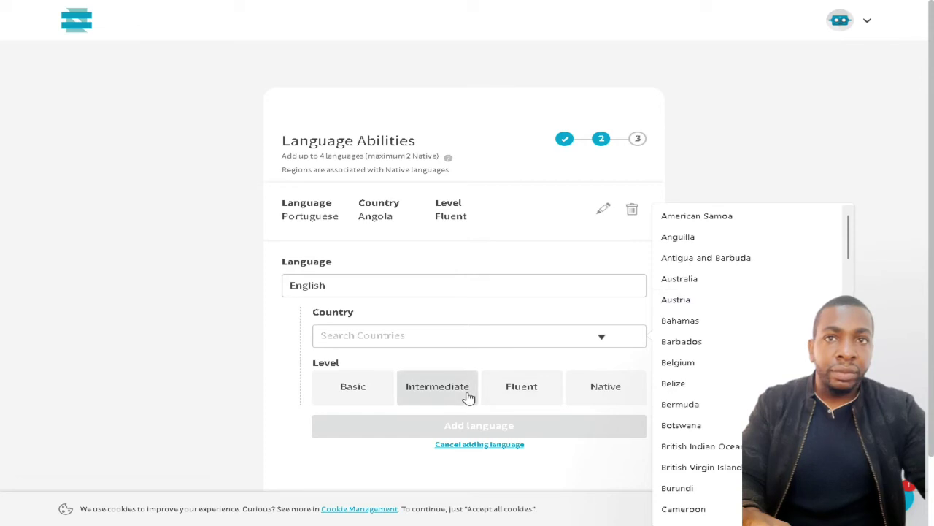
{"action": "left_click", "coordinate": [340, 397]}
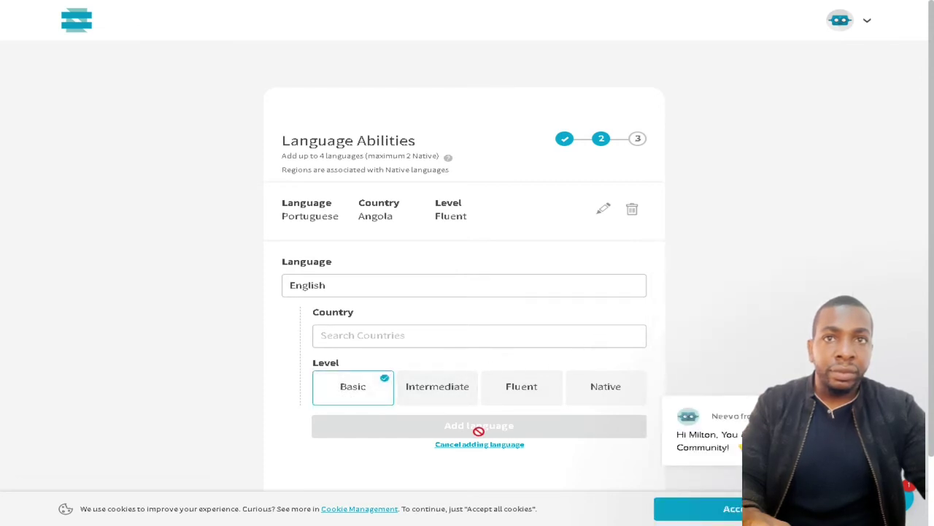
{"action": "left_click", "coordinate": [469, 343]}
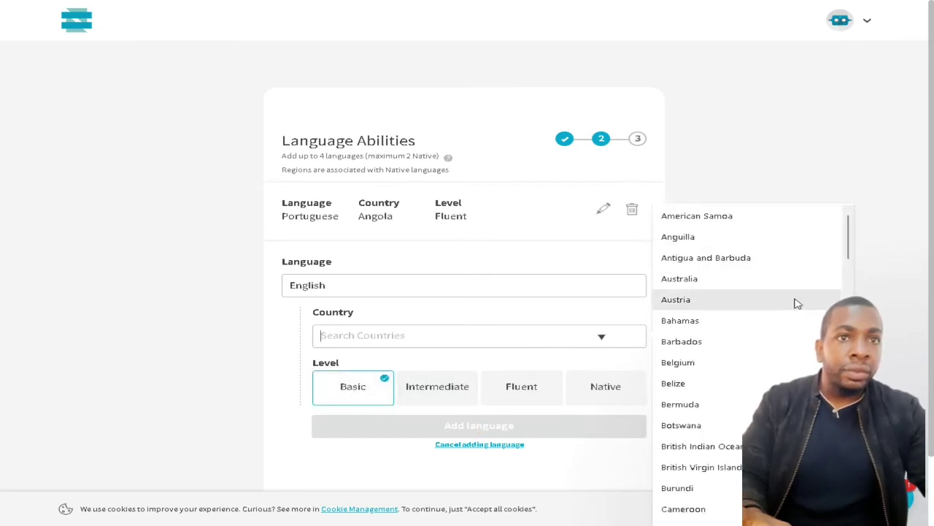
{"action": "scroll", "coordinate": [792, 303], "scroll_direction": "down", "scroll_amount": 1}
{"action": "scroll", "coordinate": [797, 302], "scroll_direction": "up", "scroll_amount": 1}
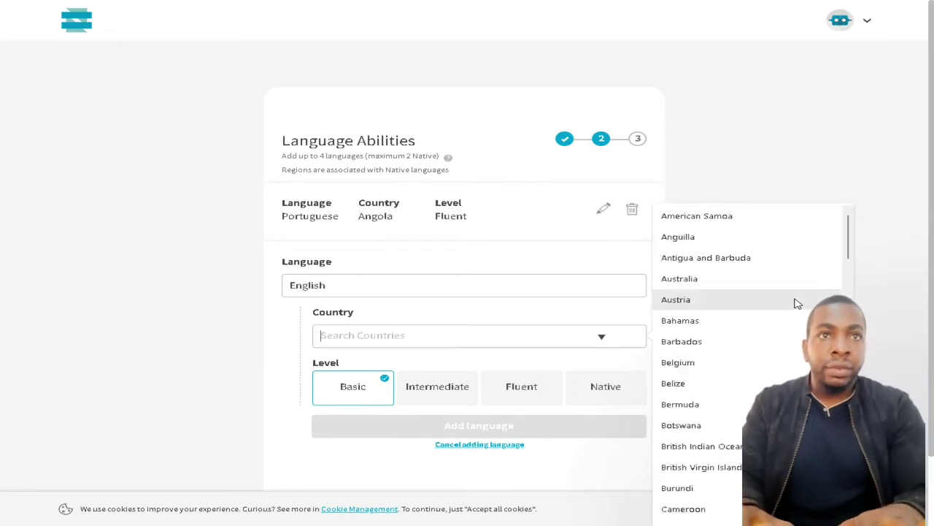
{"action": "type", "text": "es"}
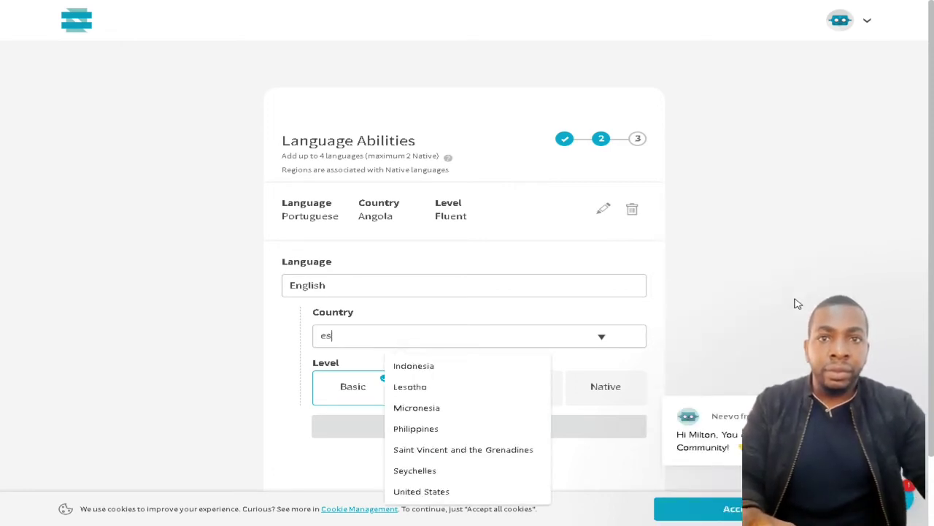
{"action": "left_click", "coordinate": [441, 493]}
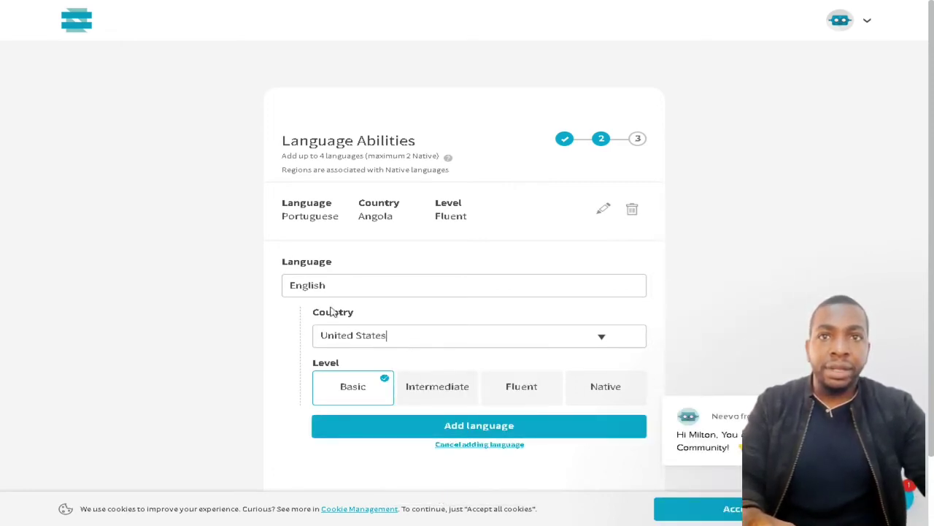
{"action": "left_click", "coordinate": [501, 427]}
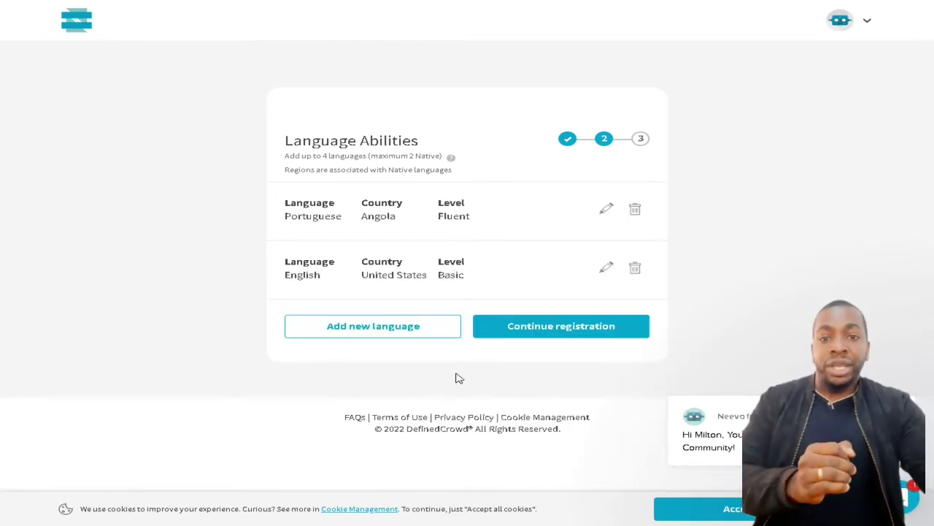
Continue registration and set the birthday to 2 August 1985
{"action": "left_click", "coordinate": [587, 332]}
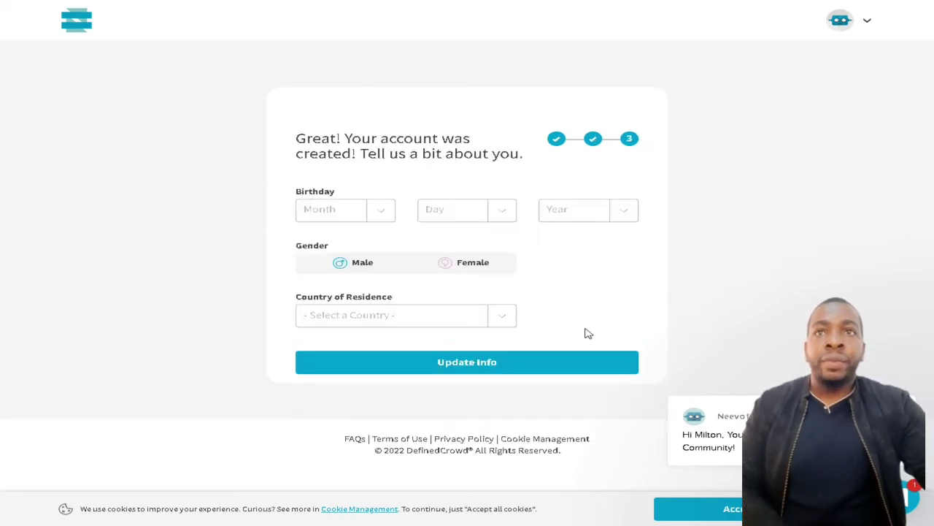
{"action": "left_click", "coordinate": [335, 213]}
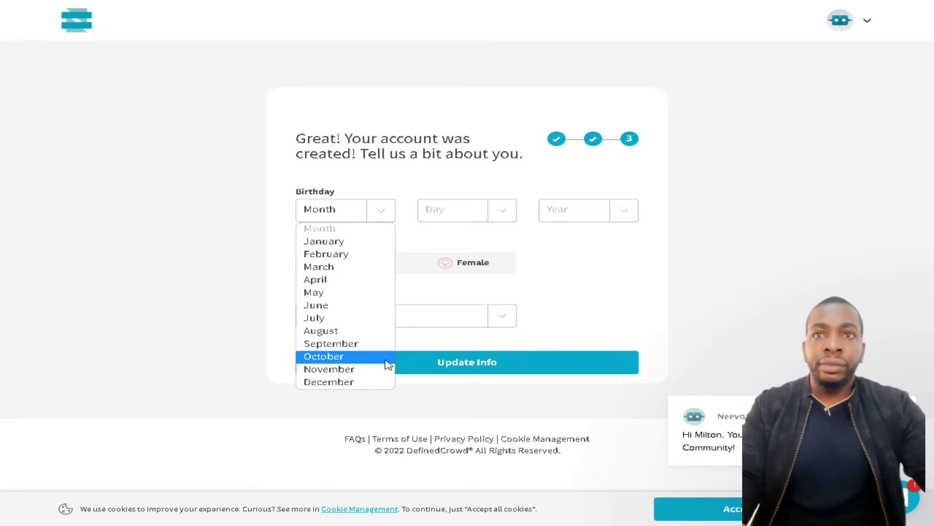
{"action": "left_click", "coordinate": [384, 331]}
{"action": "left_click", "coordinate": [497, 206]}
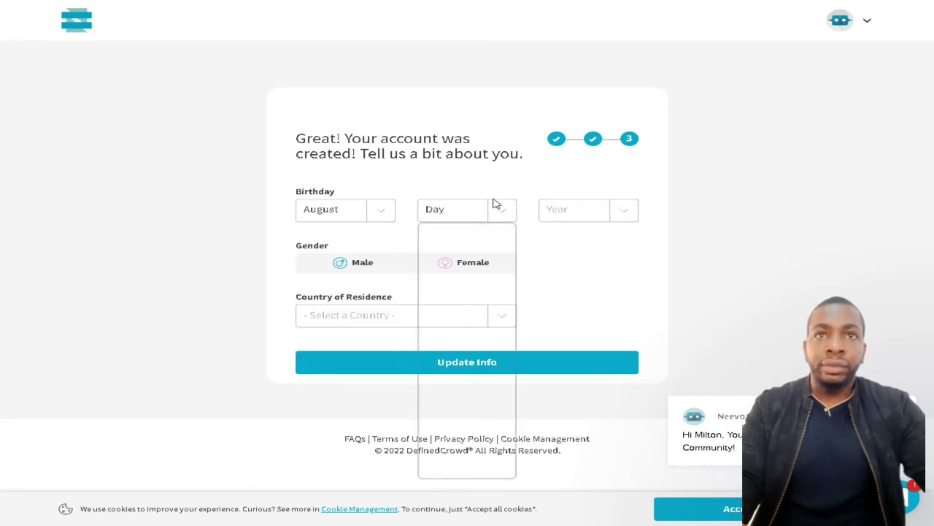
{"action": "left_click", "coordinate": [463, 255]}
{"action": "left_click", "coordinate": [625, 211]}
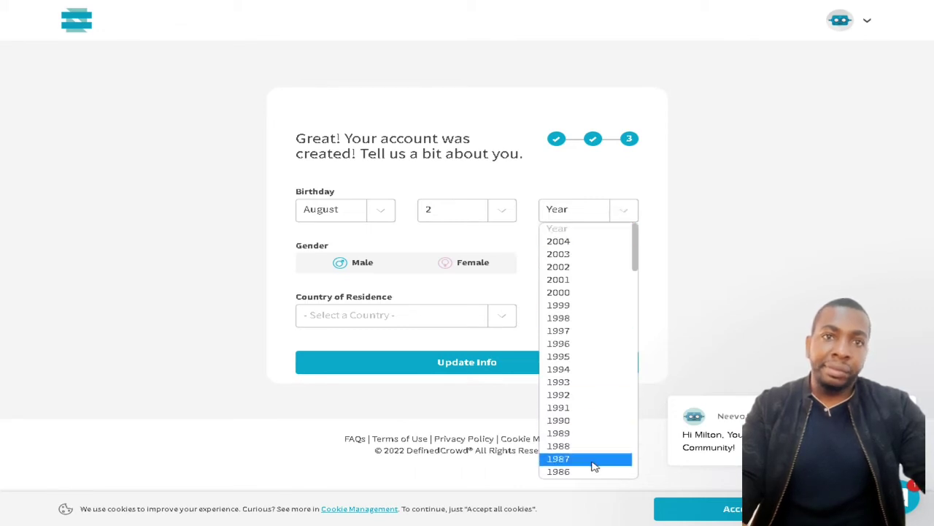
{"action": "scroll", "coordinate": [592, 462], "scroll_direction": "down", "scroll_amount": 6}
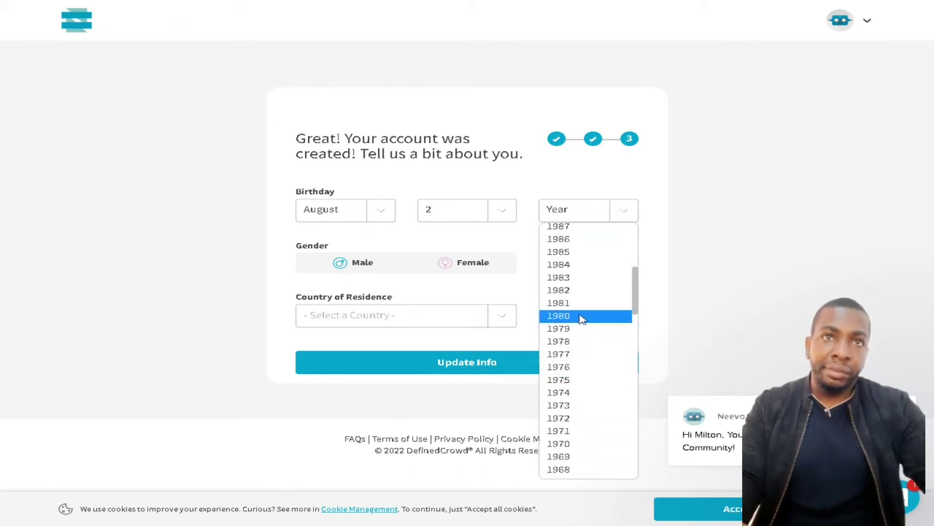
{"action": "left_click", "coordinate": [594, 254]}
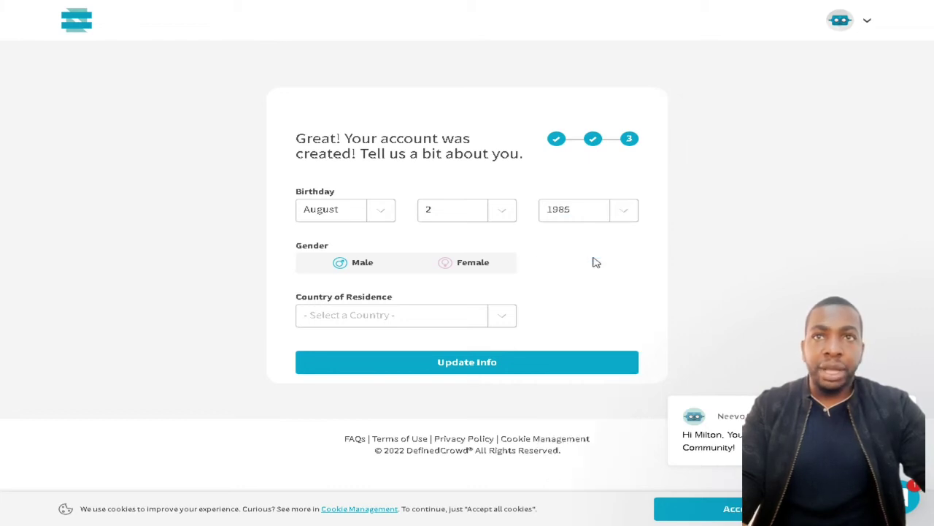
Set gender to Male and country of residence to Angola, then submit the details
{"action": "left_click", "coordinate": [340, 267]}
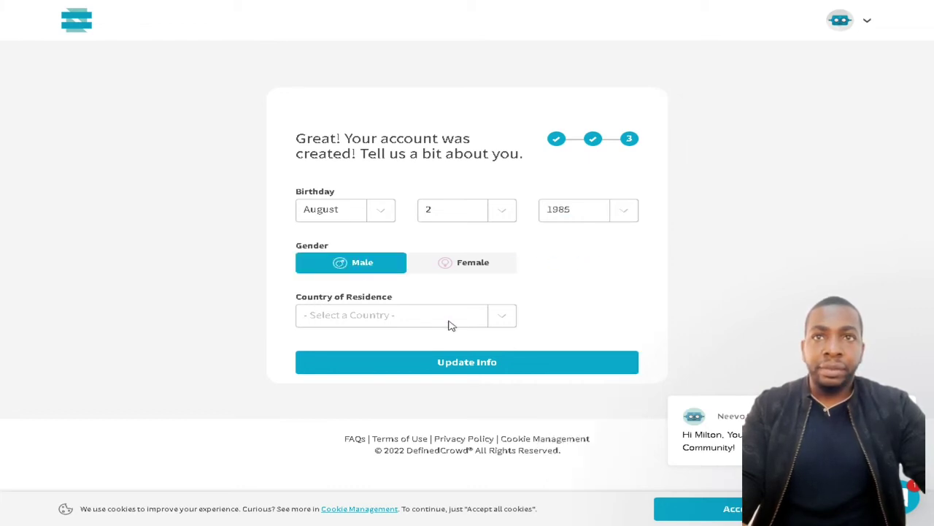
{"action": "left_click", "coordinate": [492, 317]}
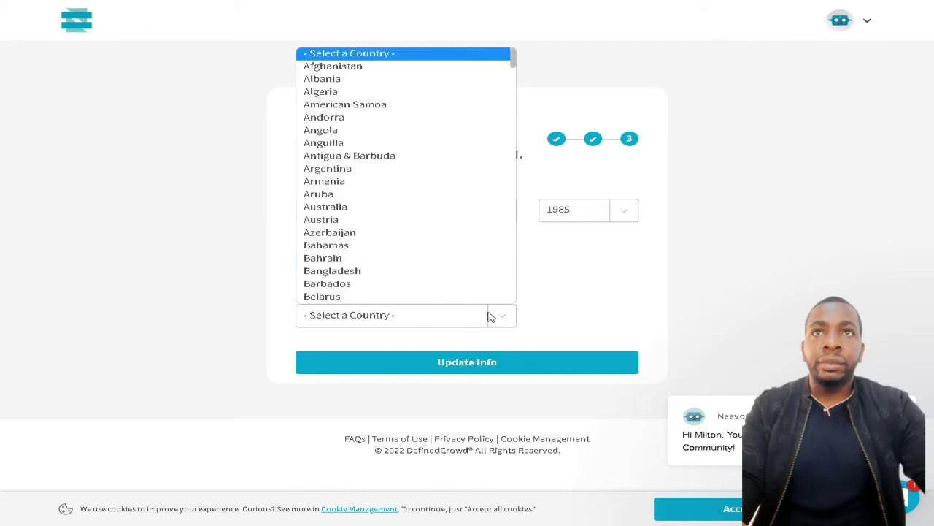
{"action": "left_click", "coordinate": [371, 130]}
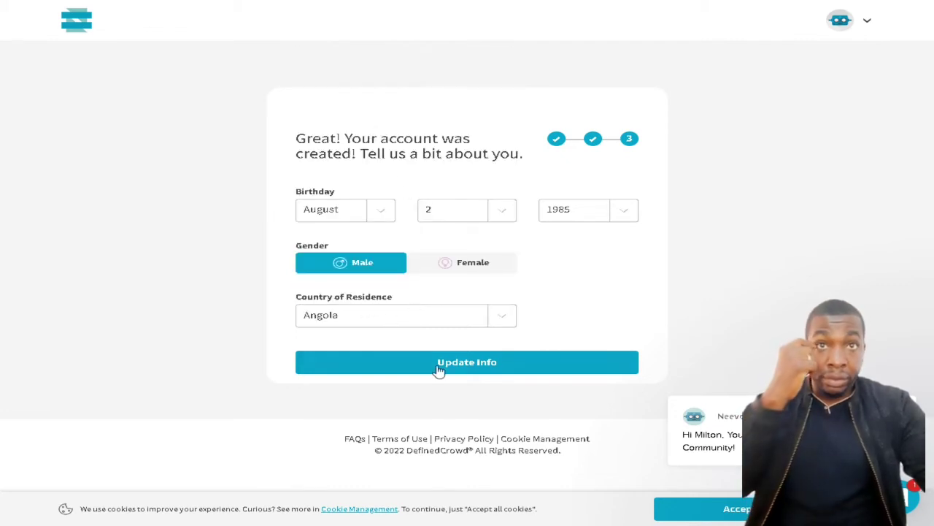
{"action": "left_click", "coordinate": [471, 364]}
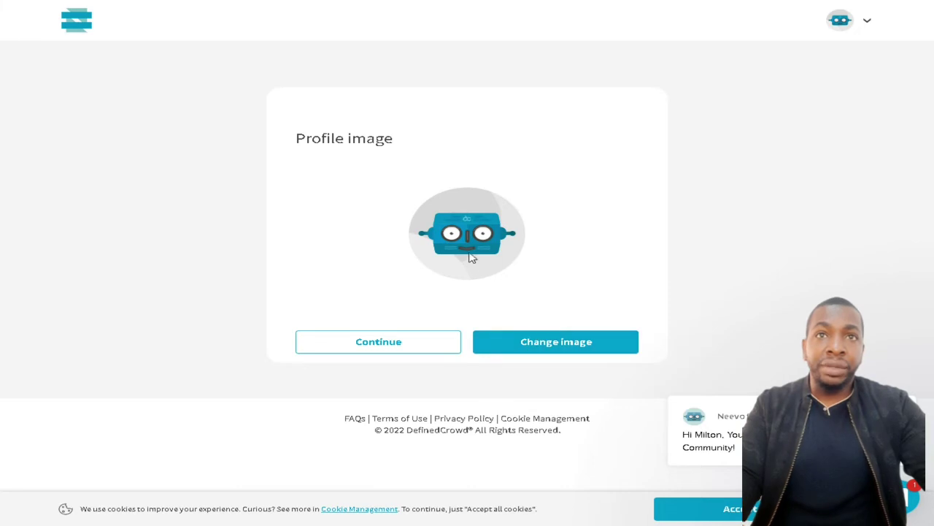
Keep the default profile image and continue, then open a new browser tab for Gmail
{"action": "left_click", "coordinate": [413, 346]}
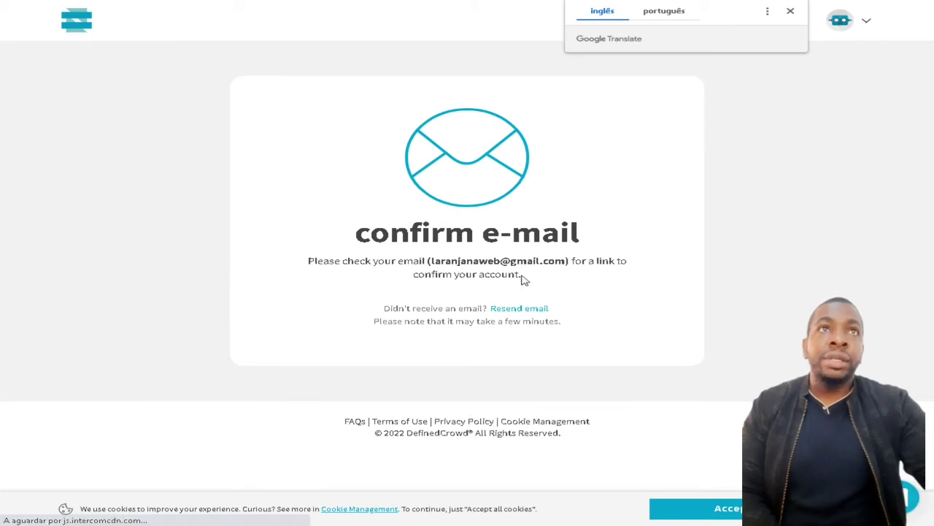
{"action": "key", "text": "ctrl+t"}
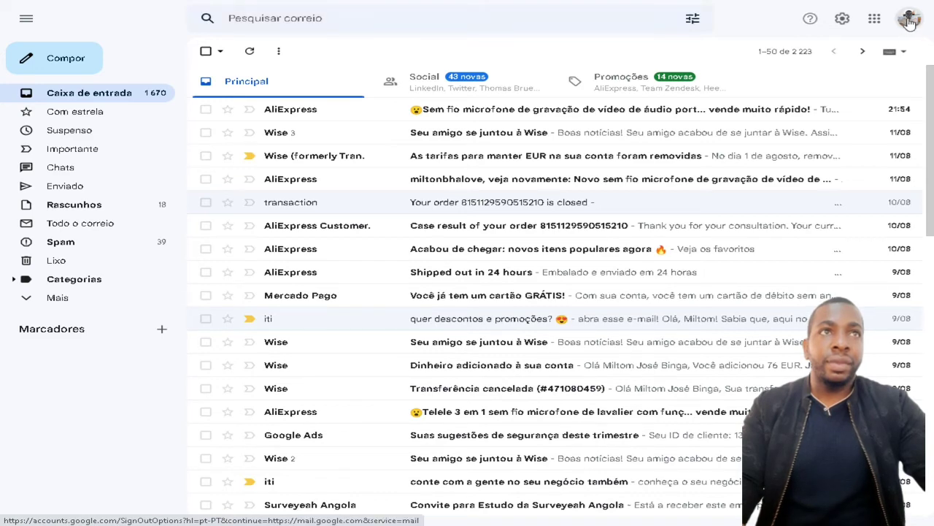
Switch Gmail to the registration account and follow DefinedCrowd's 'Confirm your email' link
{"action": "left_click", "coordinate": [900, 30]}
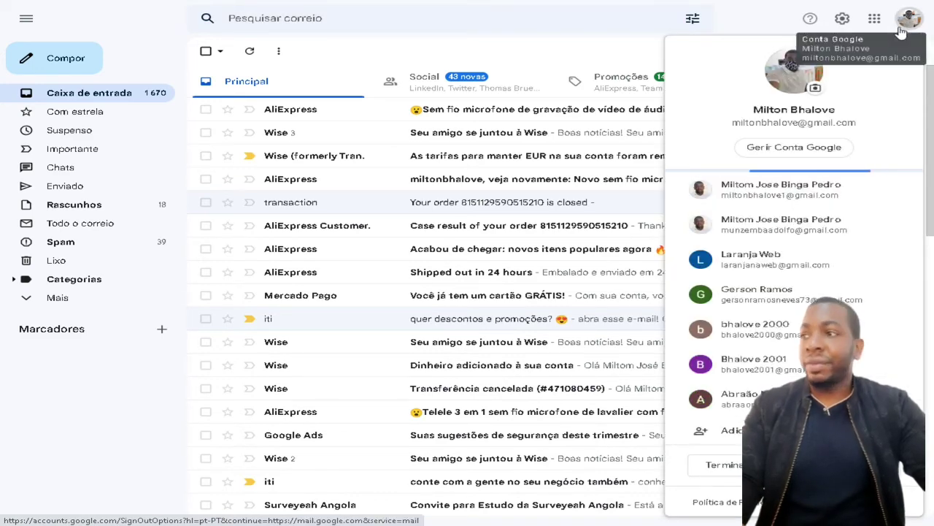
{"action": "left_click", "coordinate": [771, 261]}
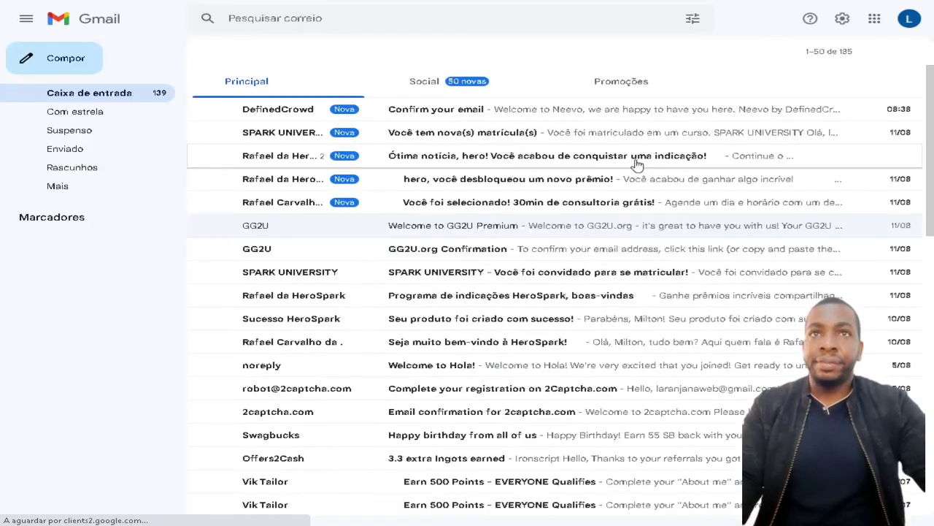
{"action": "left_click", "coordinate": [323, 114]}
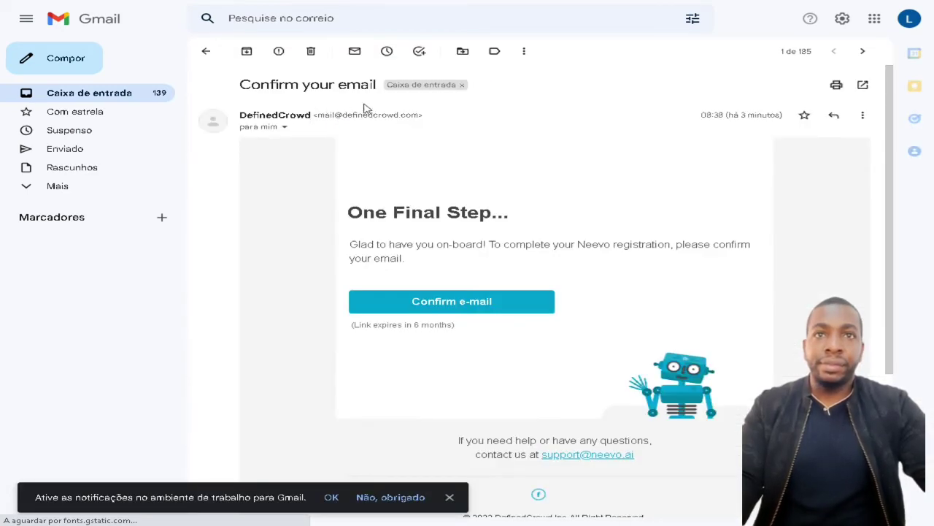
{"action": "left_click", "coordinate": [455, 305]}
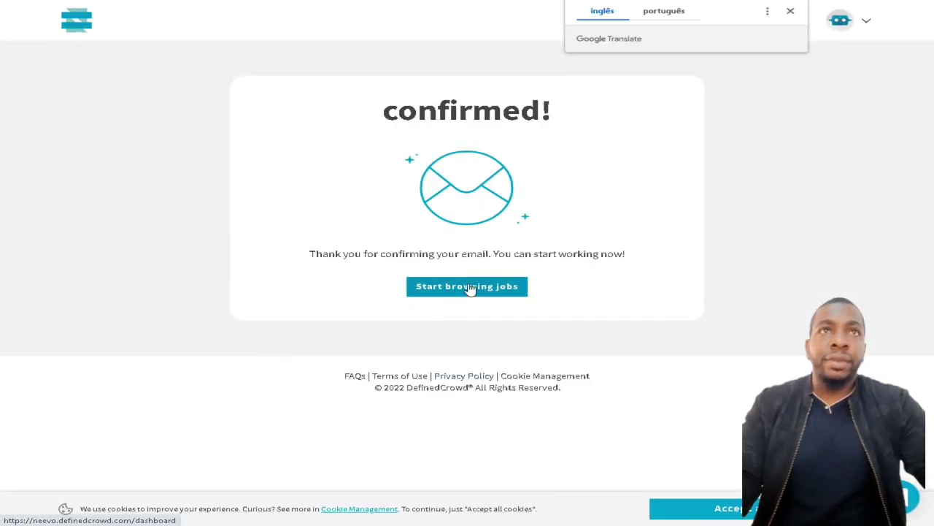
Translate the e-mail confirmation page into Portuguese and read its message
{"action": "left_click", "coordinate": [683, 12]}
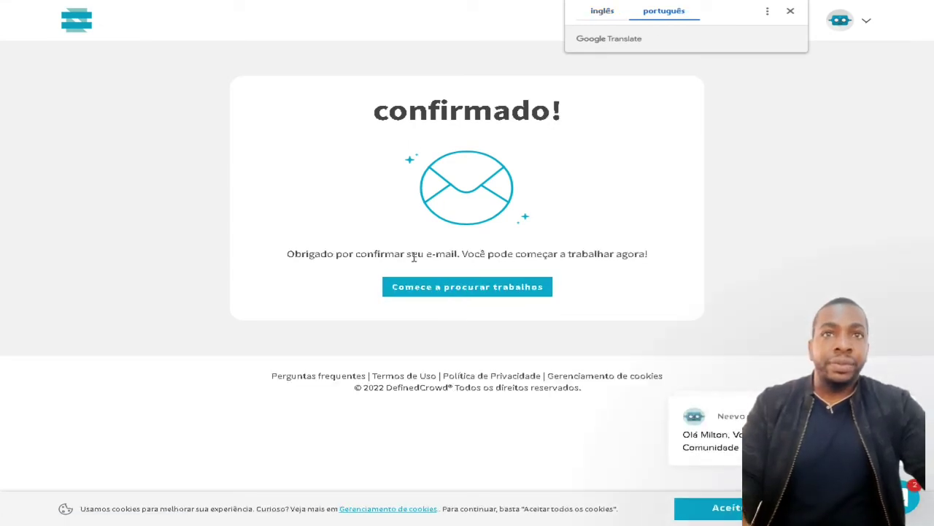
{"action": "left_click_drag", "start_coordinate": [487, 256], "coordinate": [616, 255]}
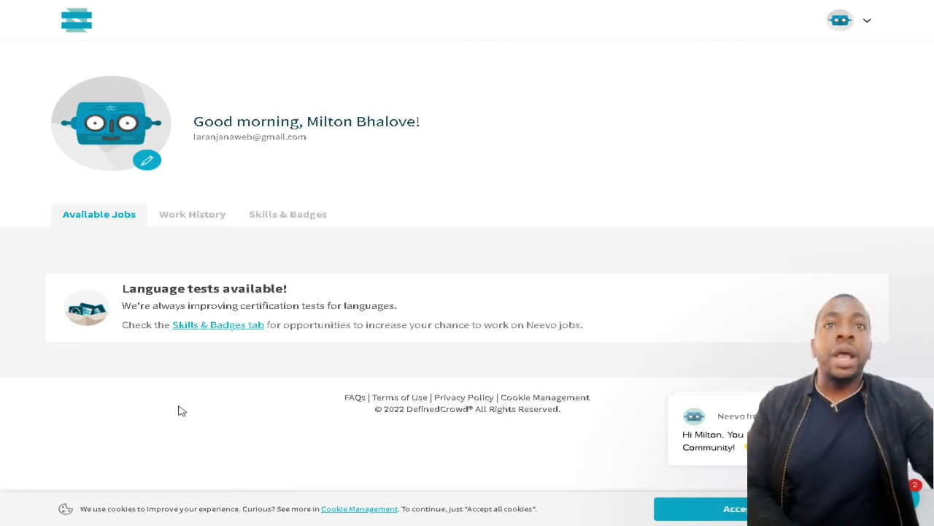
Translate the dashboard into Portuguese, then go to Profile settings from the avatar menu
{"action": "right_click", "coordinate": [504, 153]}
{"action": "left_click", "coordinate": [577, 292]}
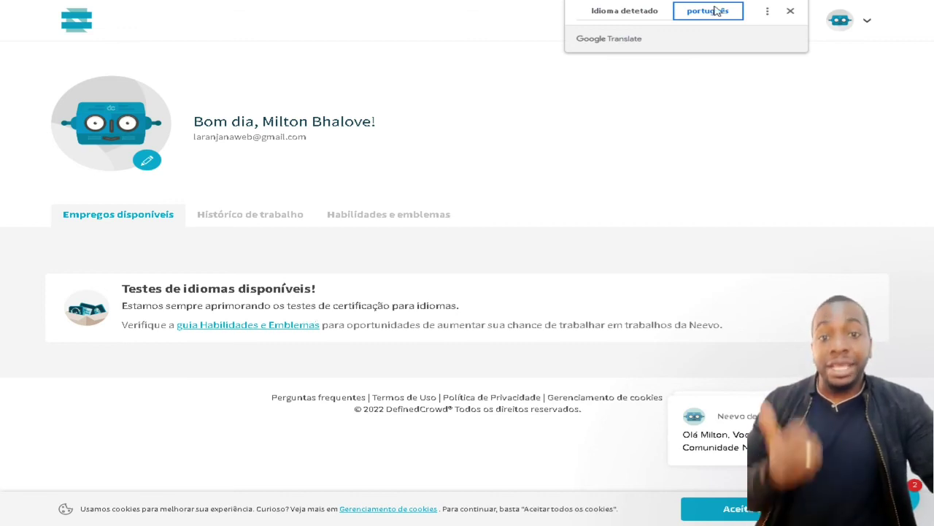
{"action": "left_click", "coordinate": [789, 12]}
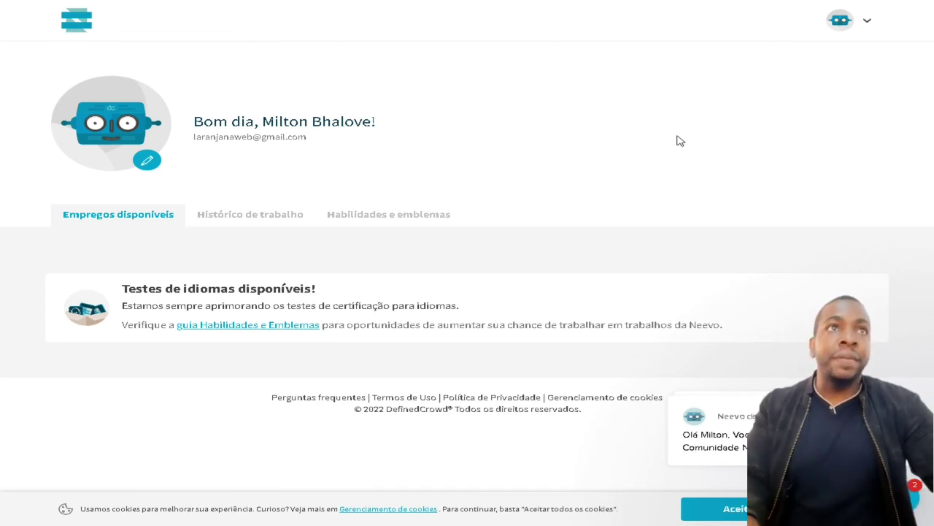
{"action": "left_click", "coordinate": [867, 22]}
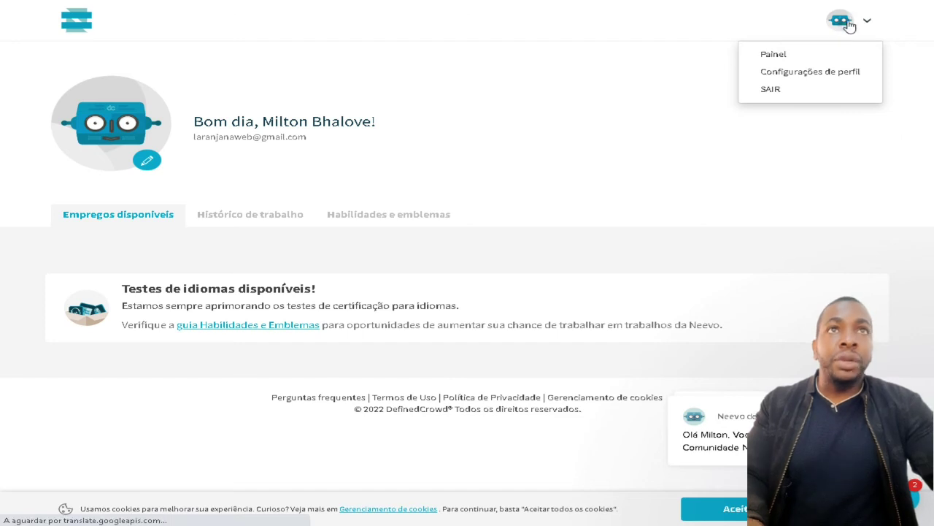
{"action": "left_click", "coordinate": [841, 22]}
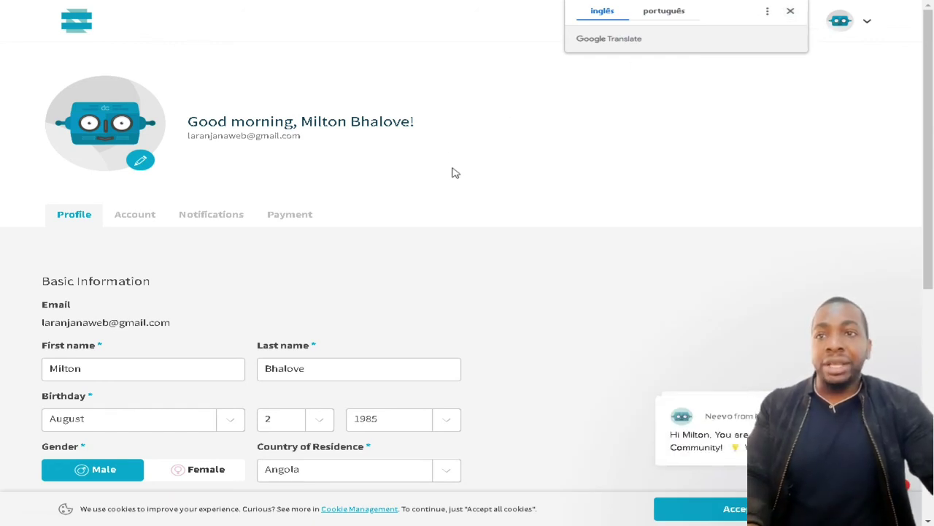
From the Payment tab, link PayPal as the payment method and clear the prefilled PayPal e-mail
{"action": "left_click", "coordinate": [296, 220]}
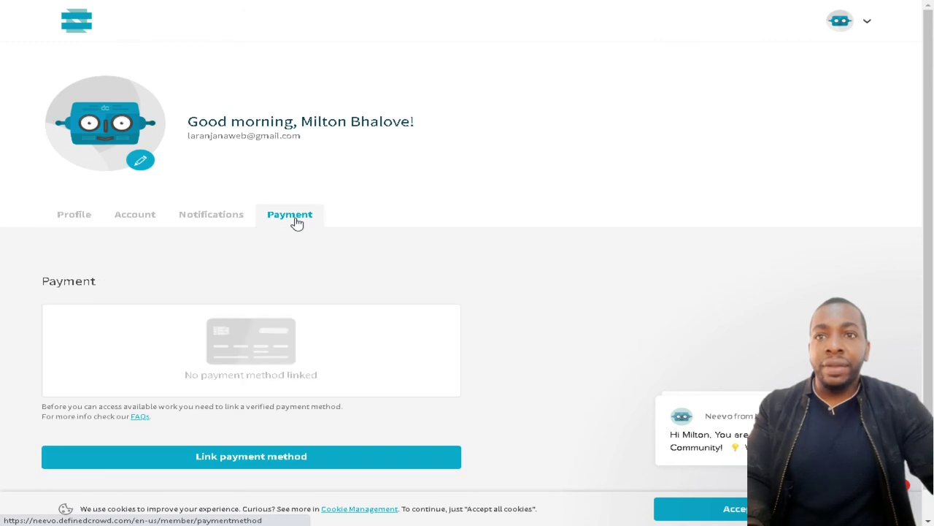
{"action": "scroll", "coordinate": [346, 238], "scroll_direction": "down", "scroll_amount": 1}
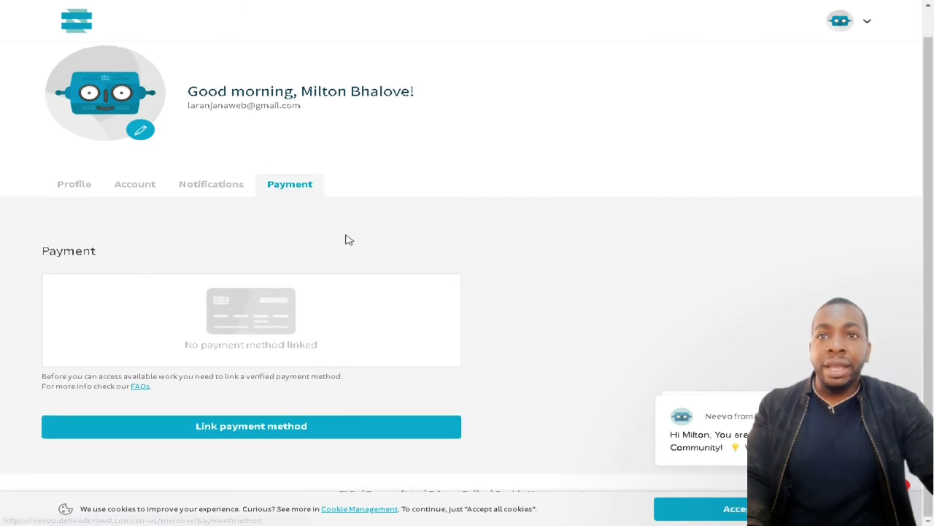
{"action": "left_click", "coordinate": [278, 433]}
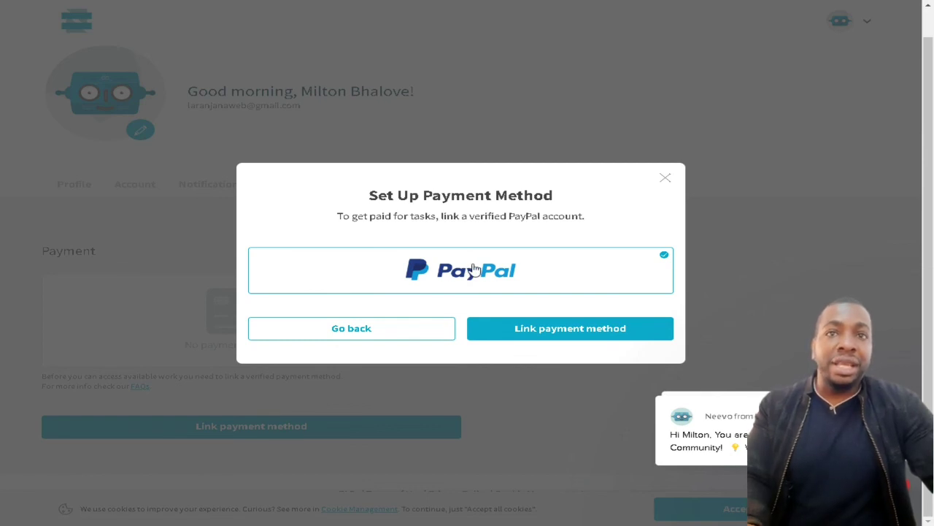
{"action": "left_click", "coordinate": [578, 328]}
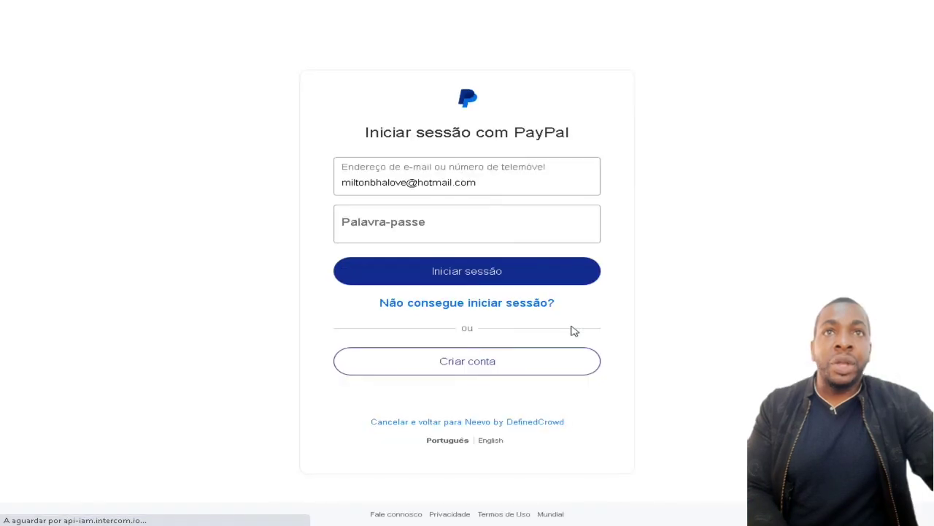
{"action": "triple_click", "coordinate": [523, 183]}
{"action": "key", "text": "BackSpace"}
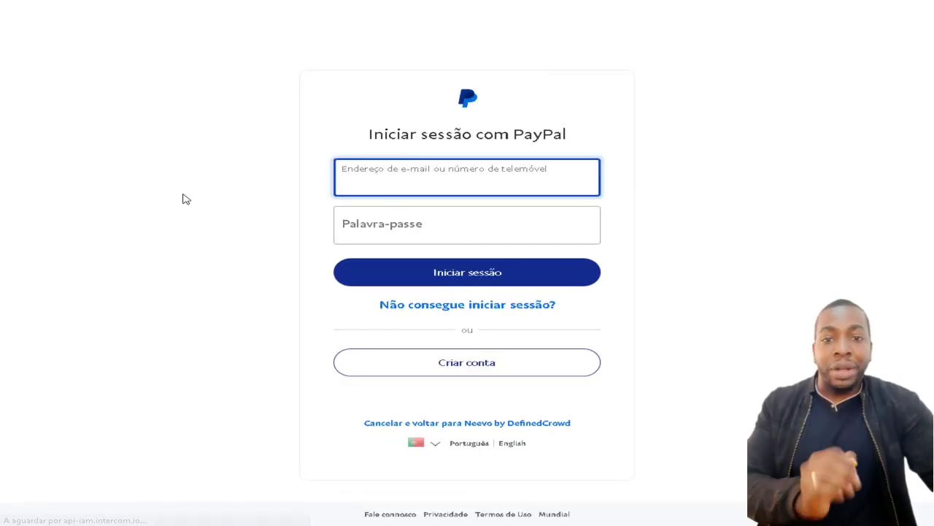